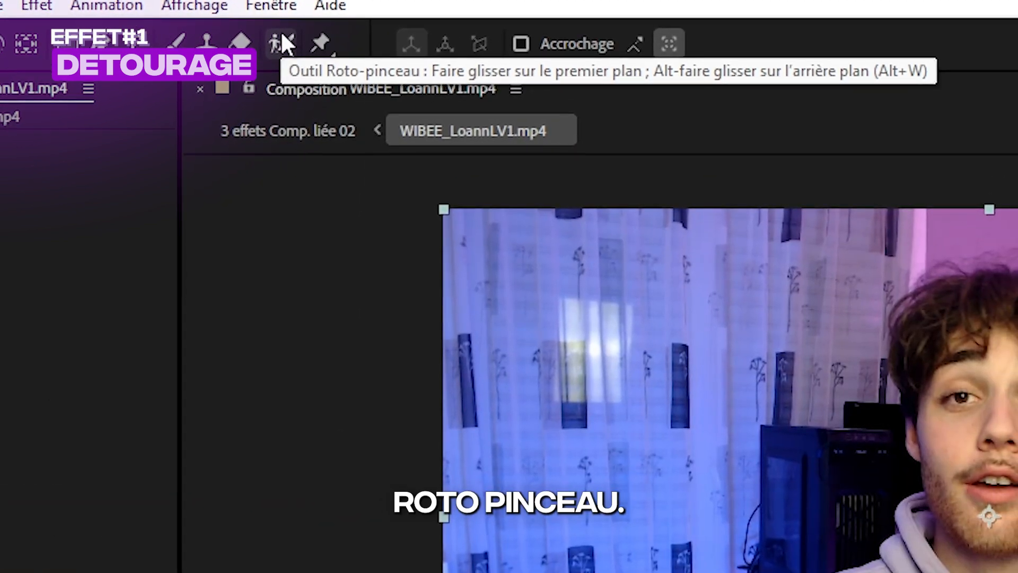
Step: Activate the Roto Brush tool and open the WIBEE_LoannLV1.mp4 footage in its layer view
click(283, 35)
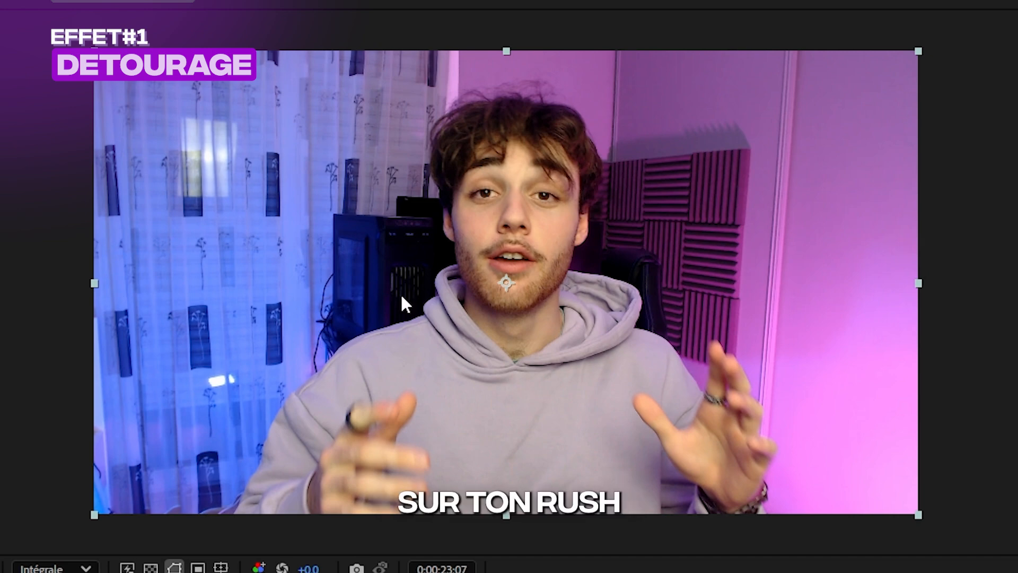
double_click(403, 347)
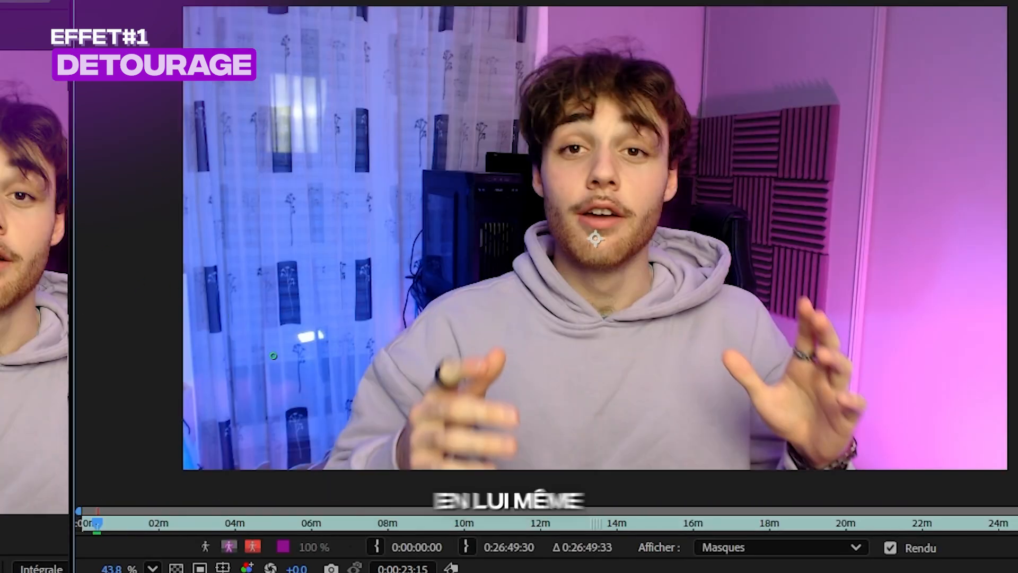
key(Home)
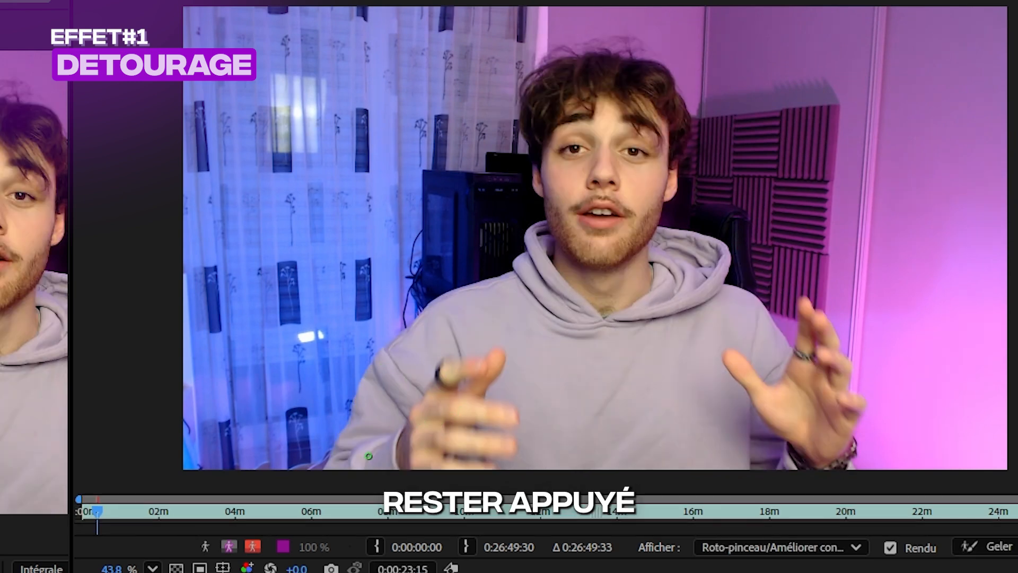
Step: Paint a foreground Roto Brush stroke over the person, running from the sleeve up around the face and hair to the other side of the hood
mouse_move(368, 456)
mouse_down()
mouse_move(388, 395)
mouse_move(472, 320)
mouse_up()
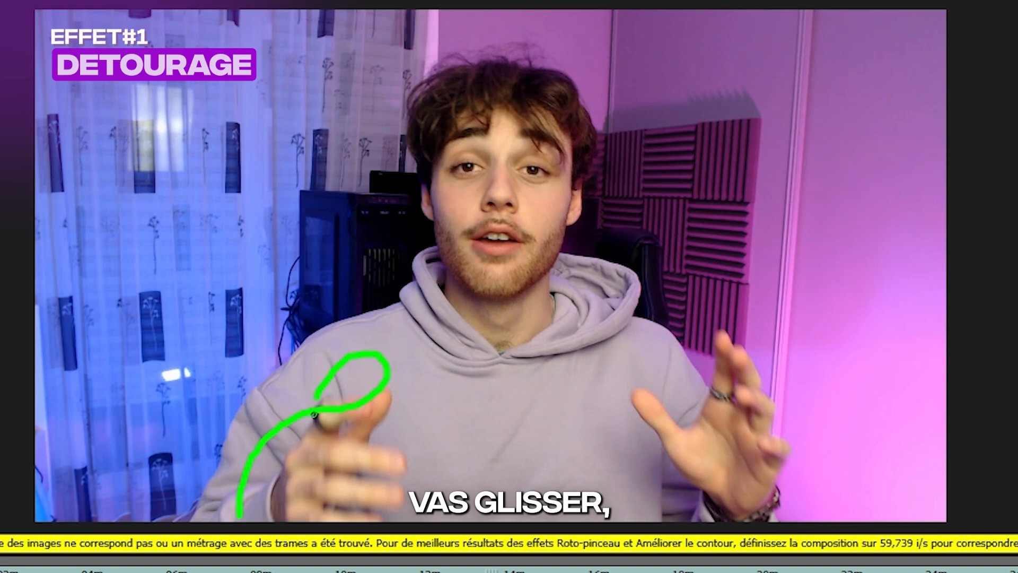
mouse_move(314, 414)
mouse_down()
mouse_move(346, 429)
mouse_move(420, 350)
mouse_move(449, 344)
mouse_move(446, 308)
mouse_up()
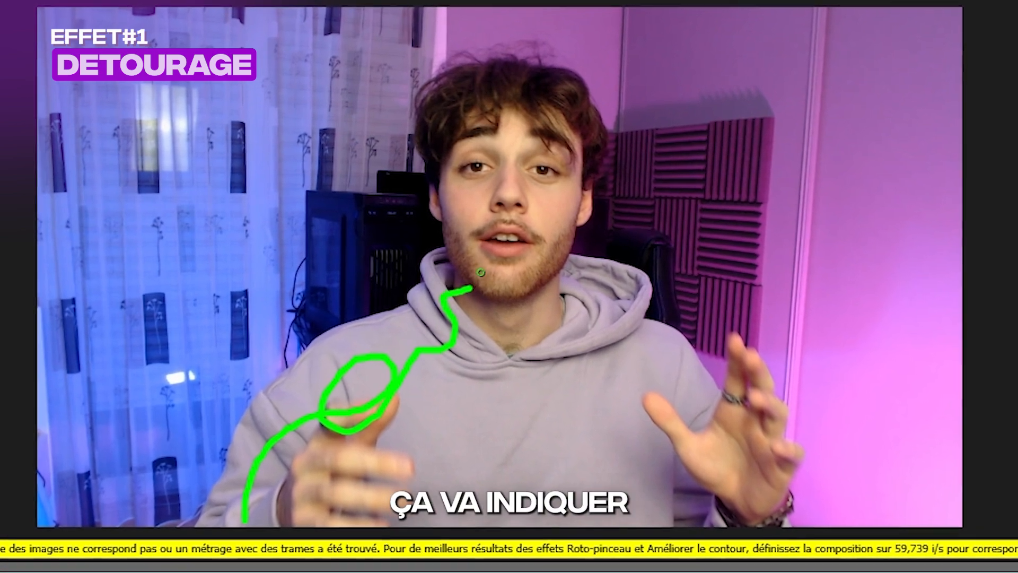
mouse_move(481, 90)
mouse_down()
mouse_move(536, 86)
mouse_move(561, 96)
mouse_up()
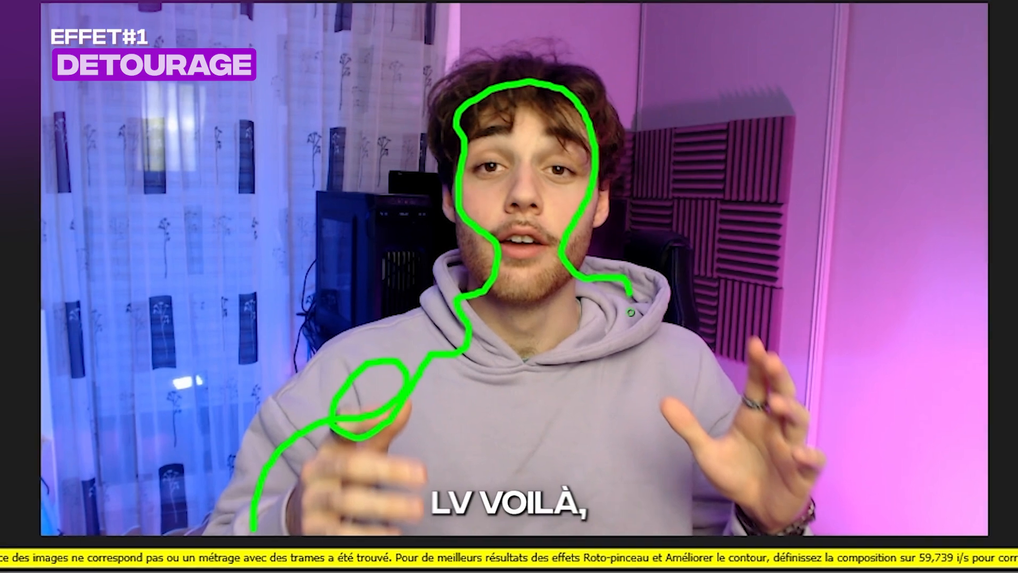
drag(631, 313, 631, 314)
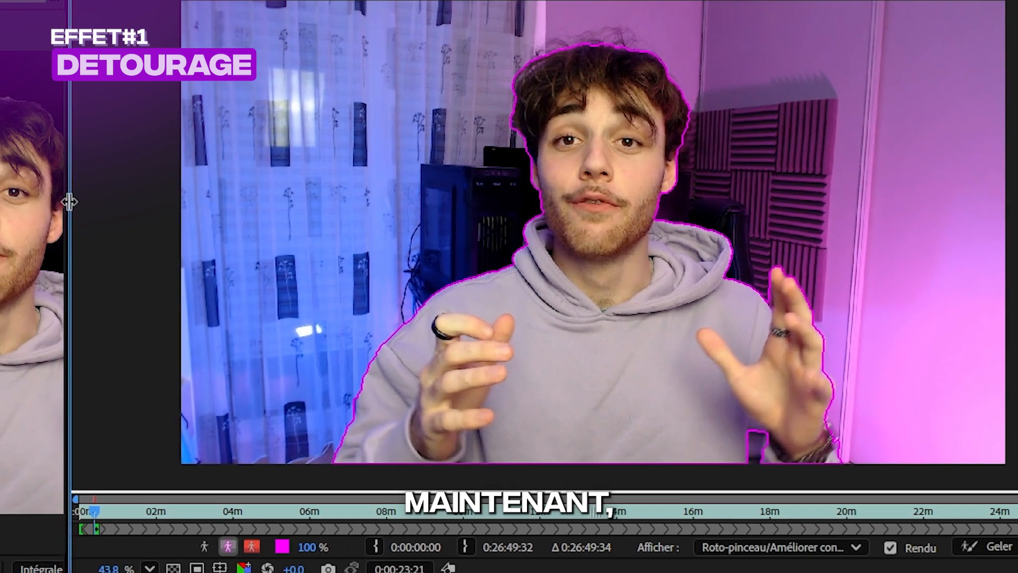
Step: Enlarge the composition view to inspect the cut-out person on black, and restore the layer view's size
drag(69, 202, 591, 284)
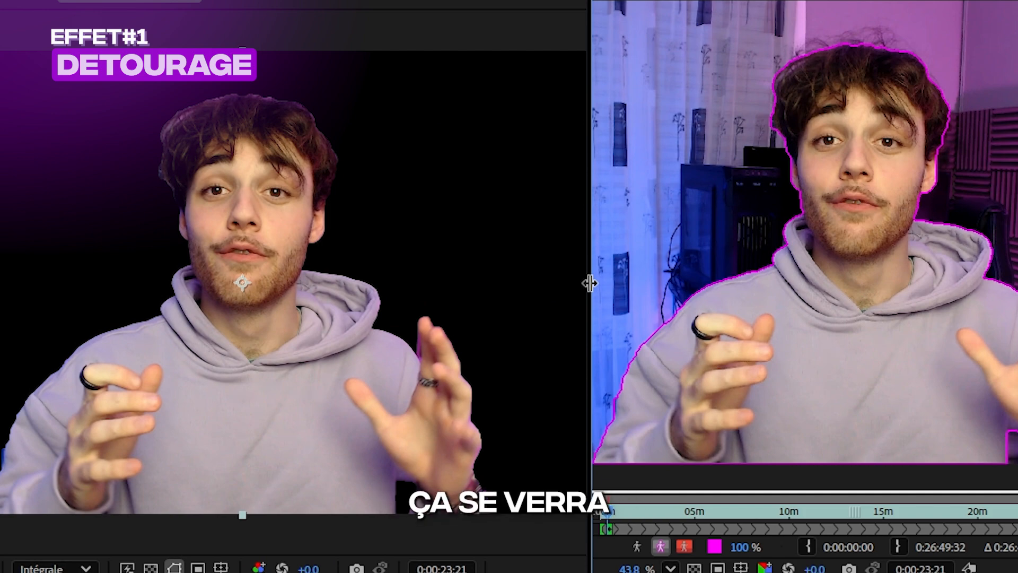
drag(590, 283, 46, 368)
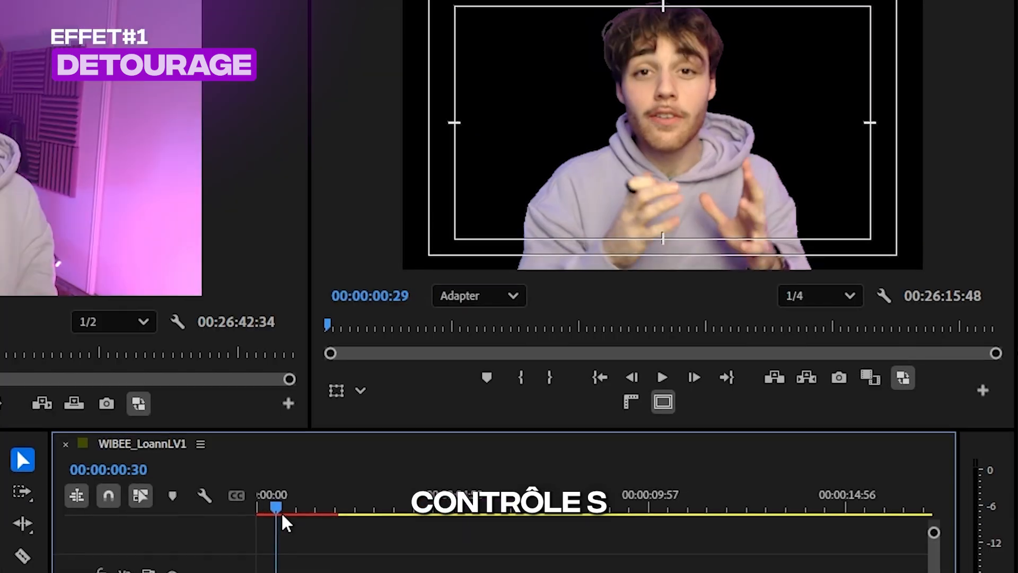
Step: Switch to Premiere Pro, scrub through the cut-out and Pack competition.png clips, and open the playback resolution options
drag(283, 521, 314, 523)
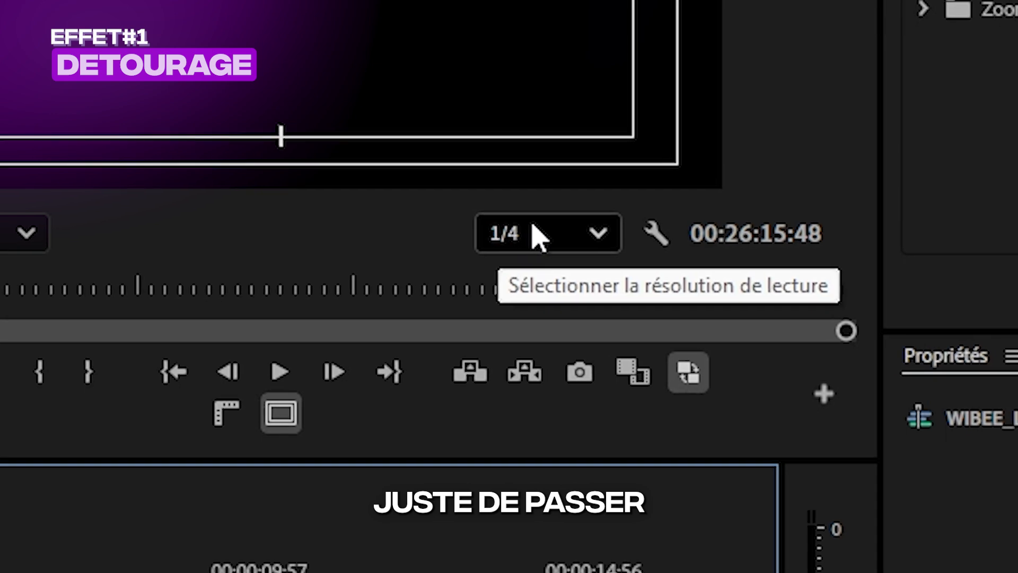
click(535, 234)
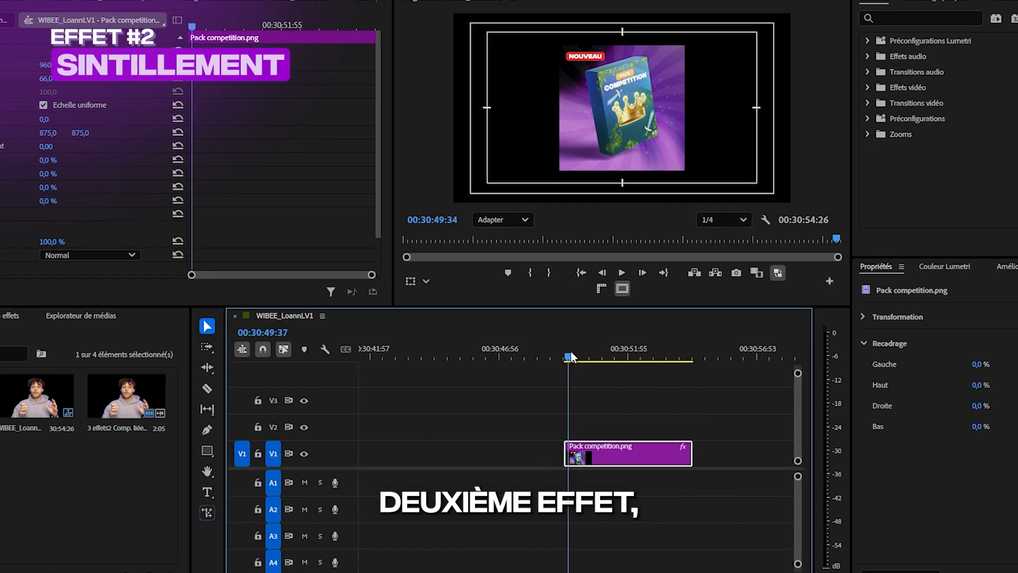
drag(571, 351, 592, 351)
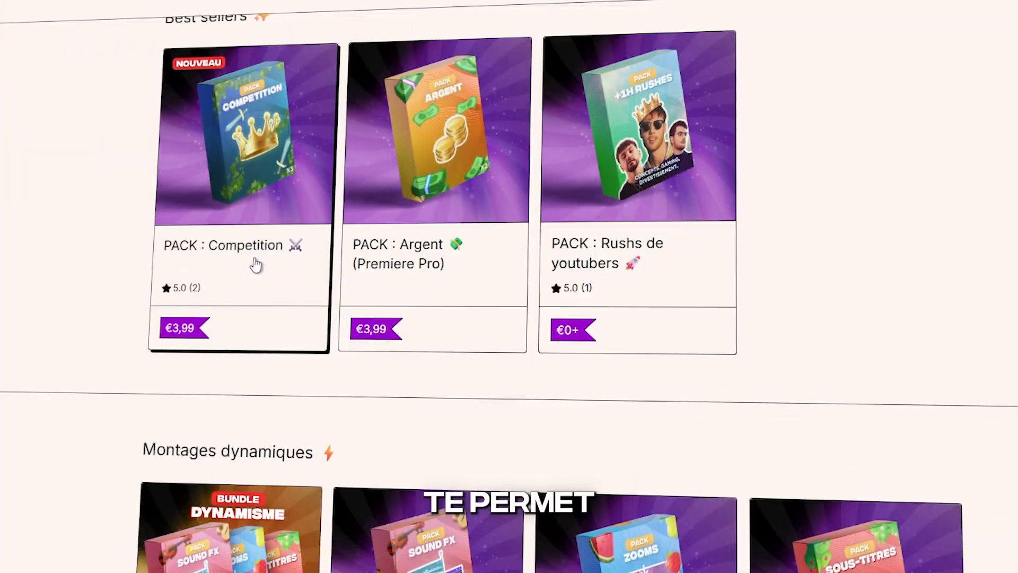
Step: Open the "PACK : Competition" product page in the web store and look through its description, ratings and preview slides
click(255, 264)
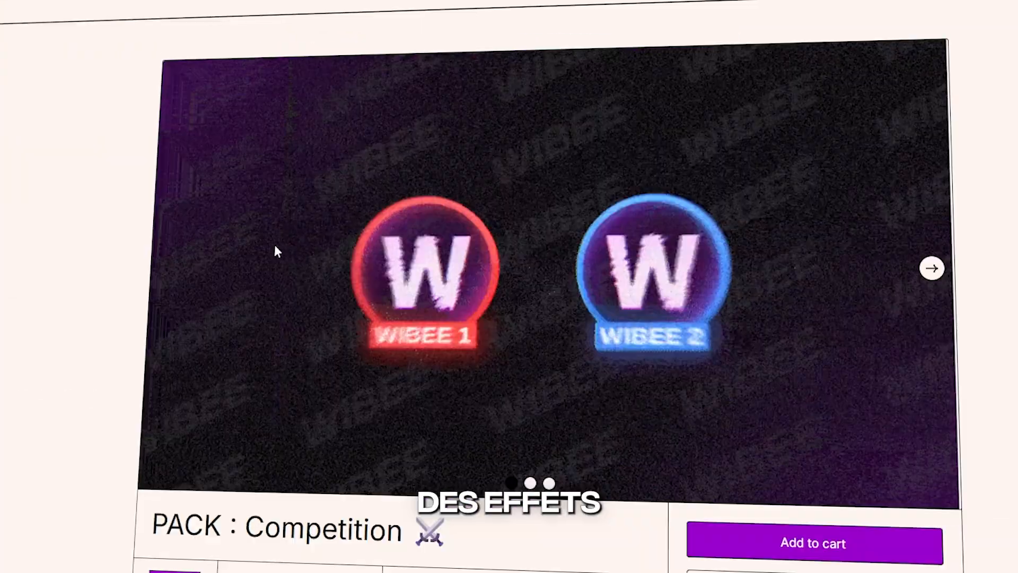
scroll(270, 271, down, 15)
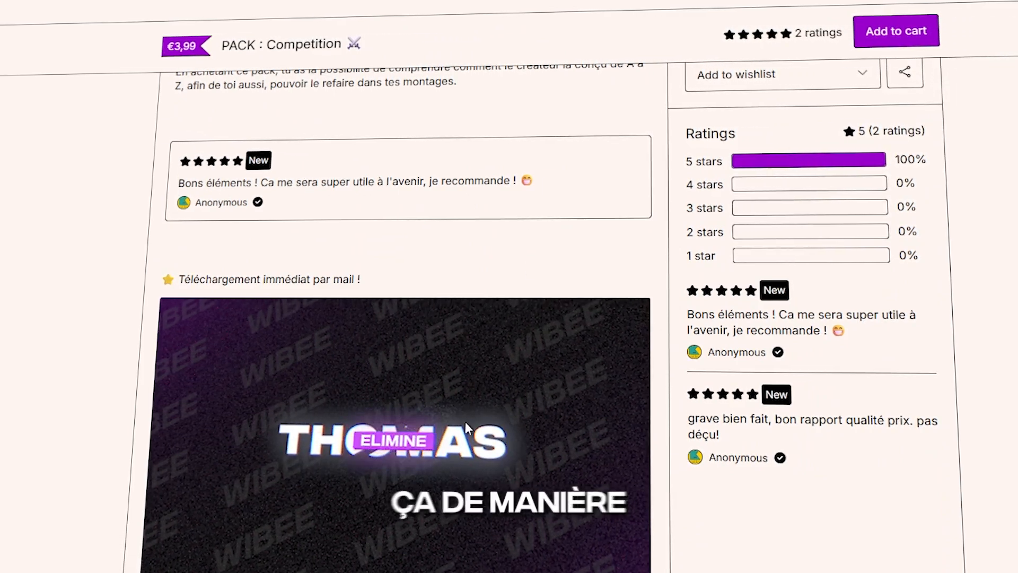
scroll(465, 421, up, 12)
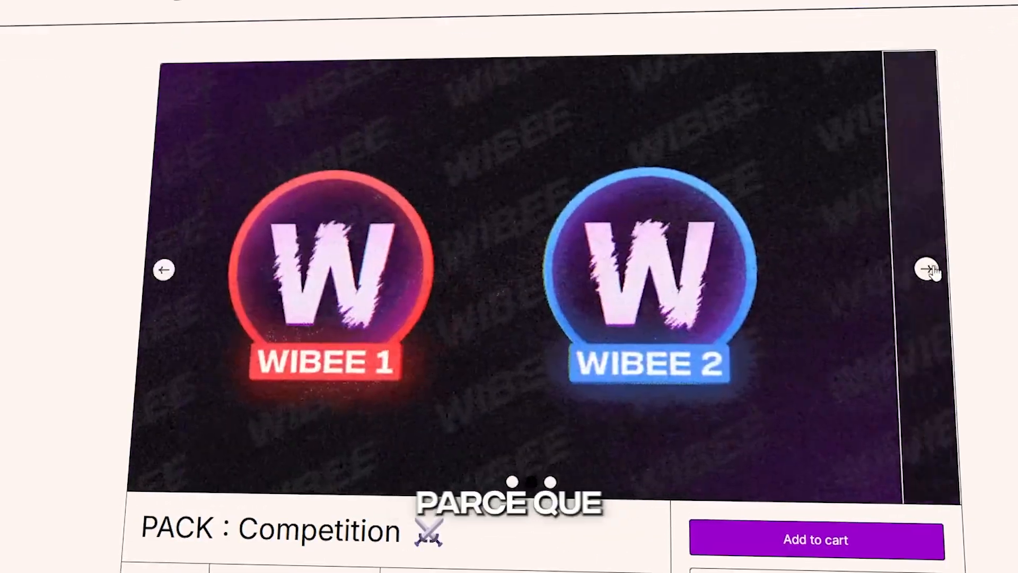
click(928, 269)
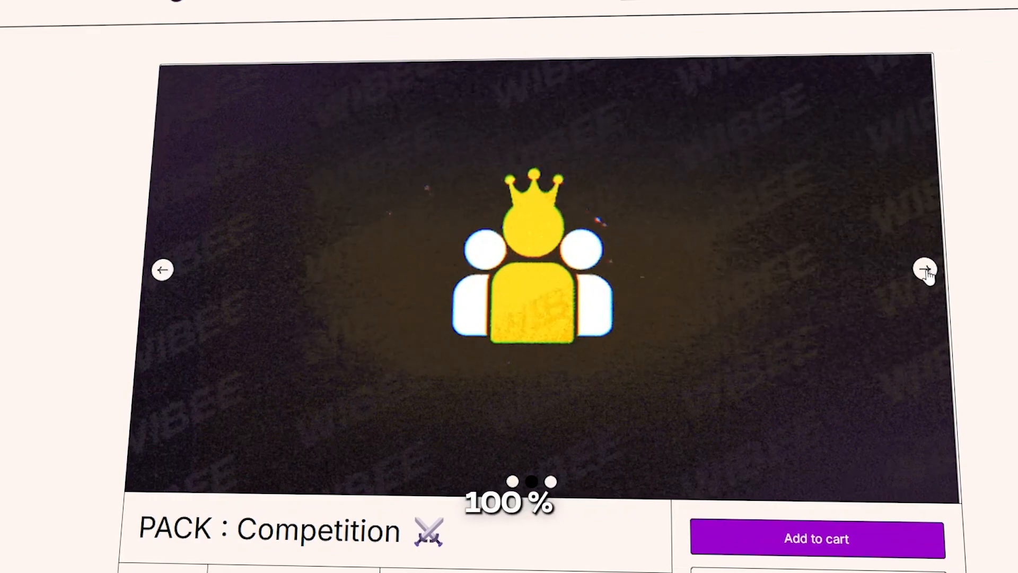
click(926, 271)
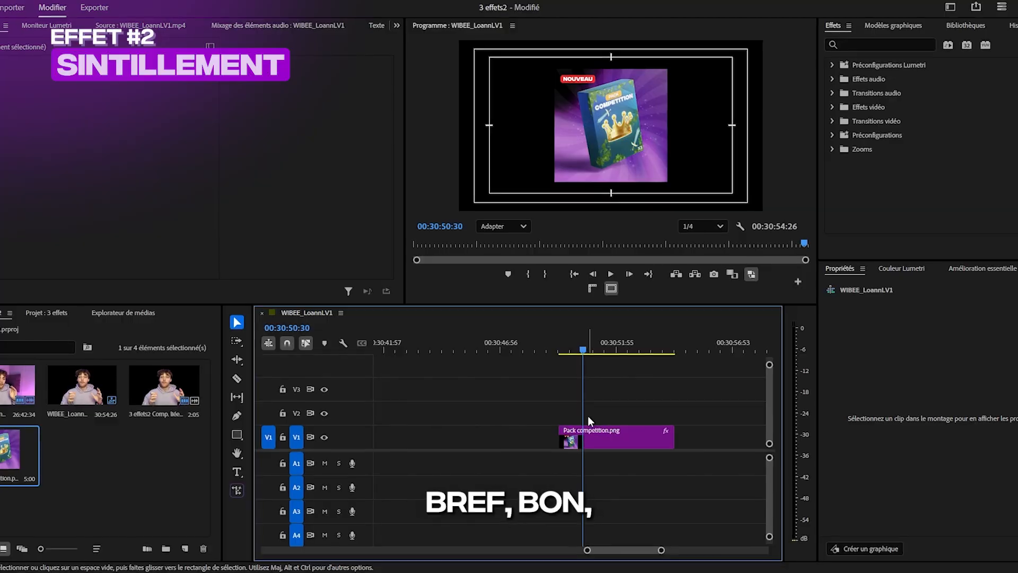
Step: In Premiere Pro, replace the Pack competition.png clip with a linked After Effects composition and open its nested image composition
click(591, 436)
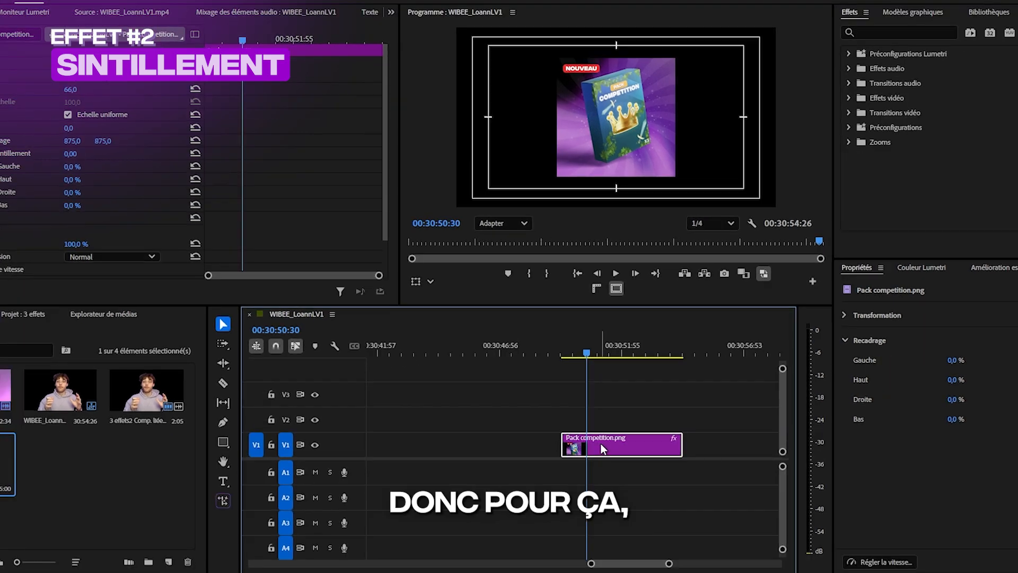
right_click(600, 445)
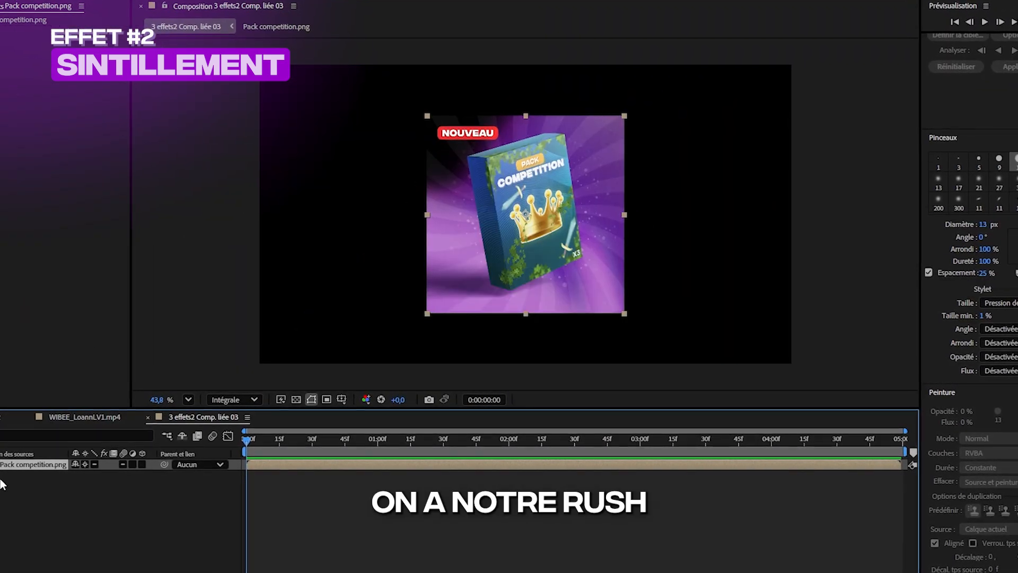
double_click(32, 467)
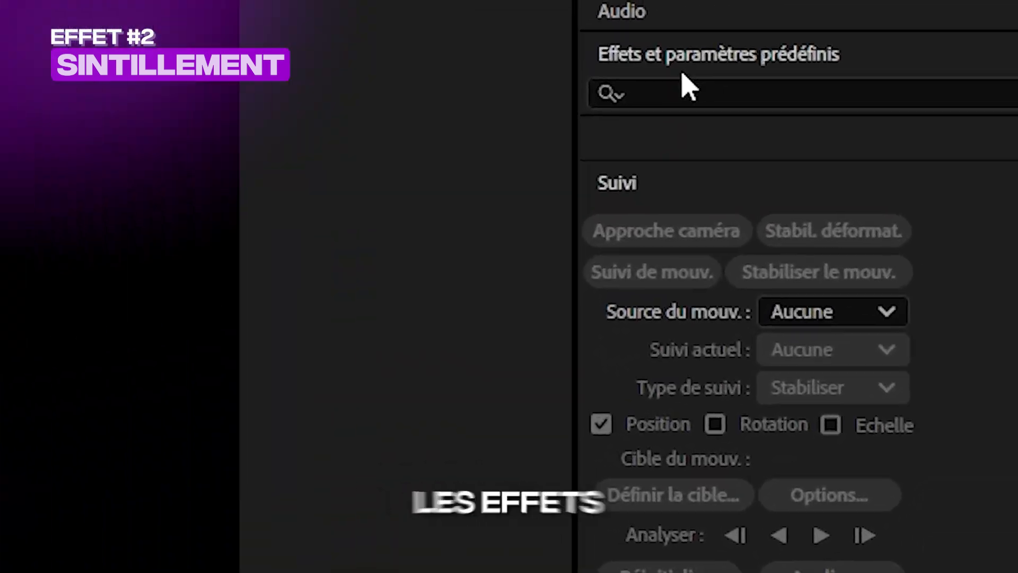
Step: Search the effects for "cc light" and apply CC Light Sweep to the Pack competition.png layer
click(739, 94)
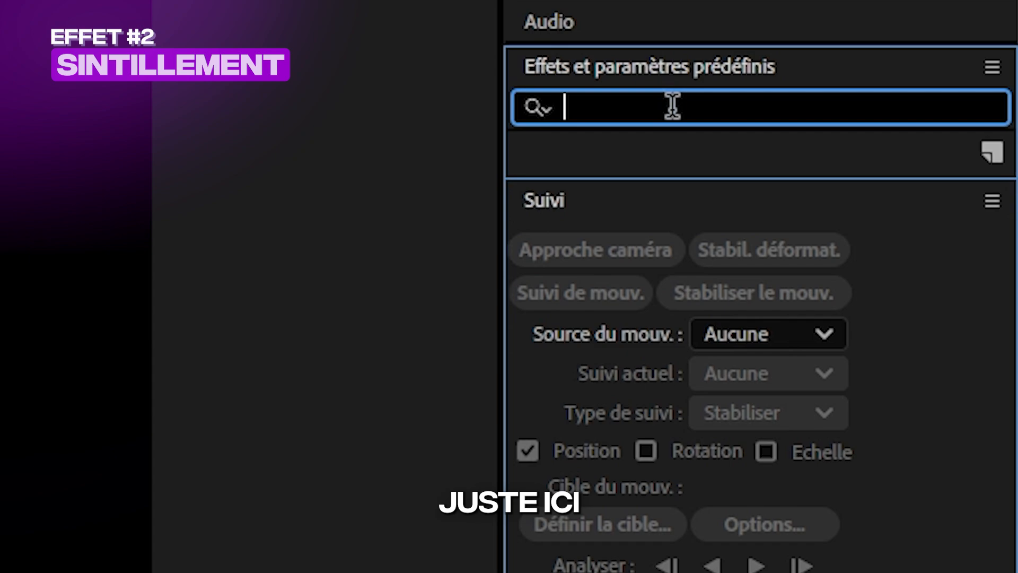
text(cc light)
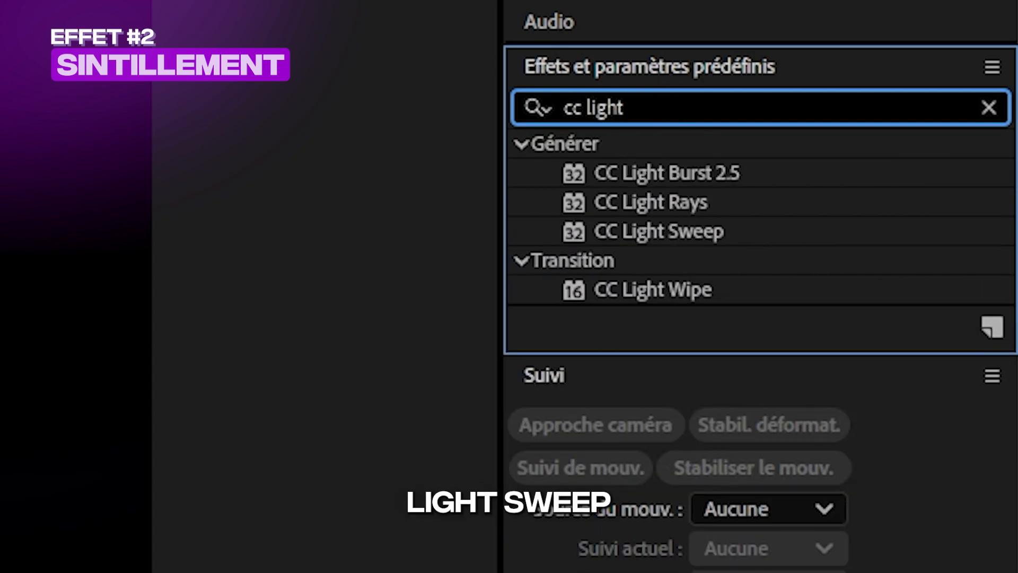
drag(684, 231, 634, 265)
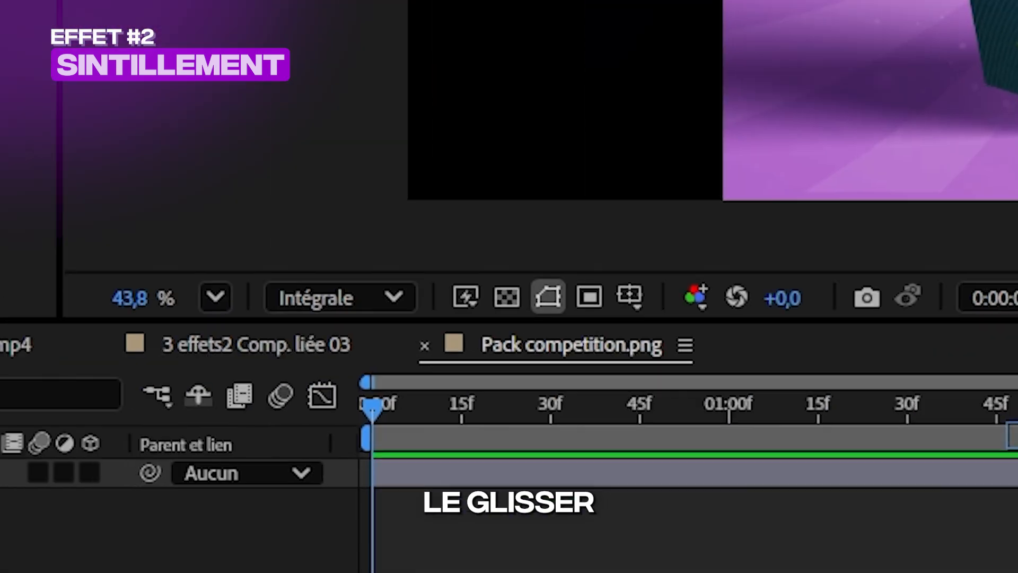
drag(1013, 436, 1015, 469)
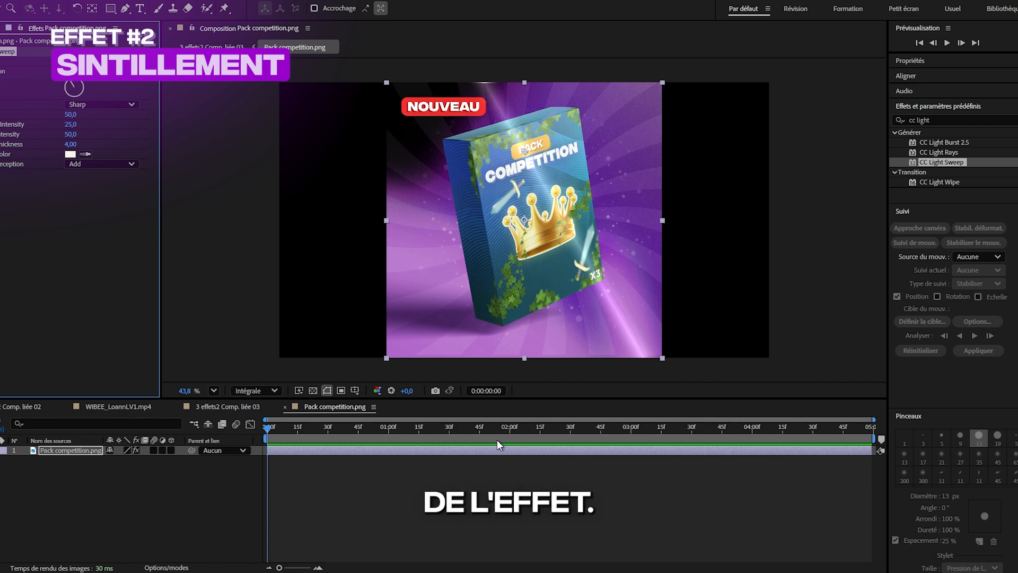
Step: At 0:00:01:33, move the CC Light Sweep center off the image to -822.1, 556.0 and enable keyframing for Center
click(493, 469)
drag(481, 429, 455, 460)
click(453, 454)
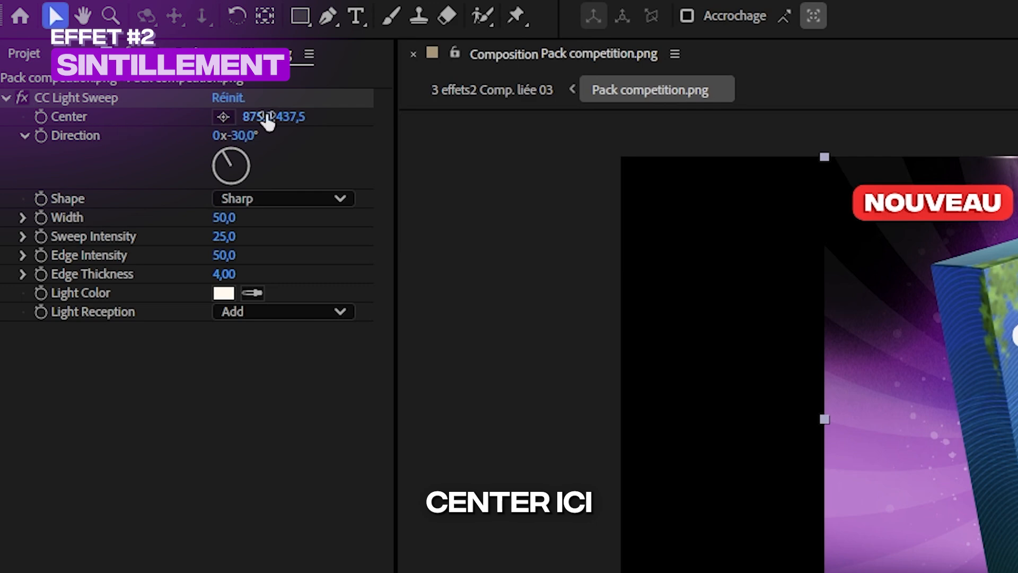
drag(260, 117, 897, 285)
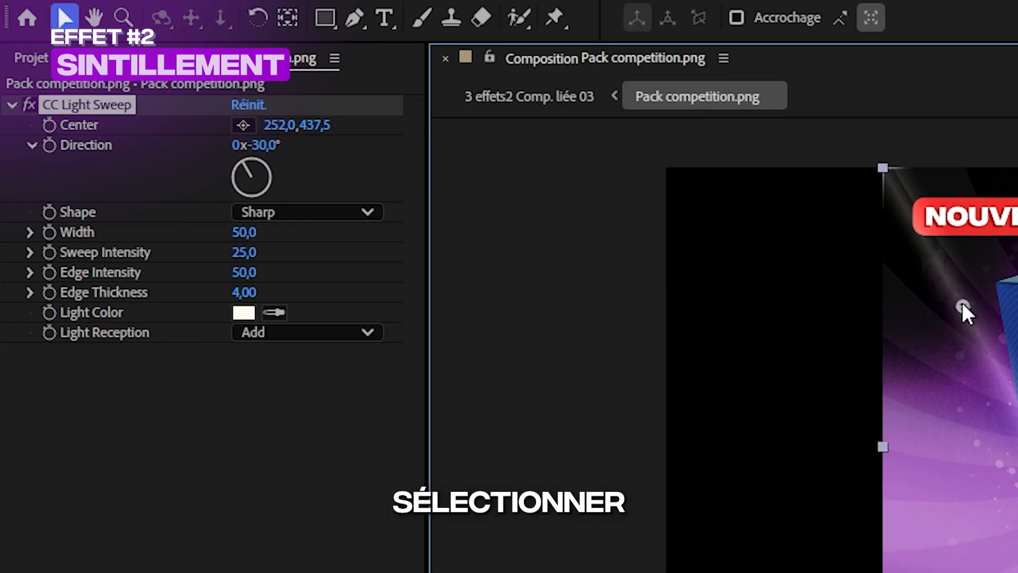
drag(963, 310, 753, 337)
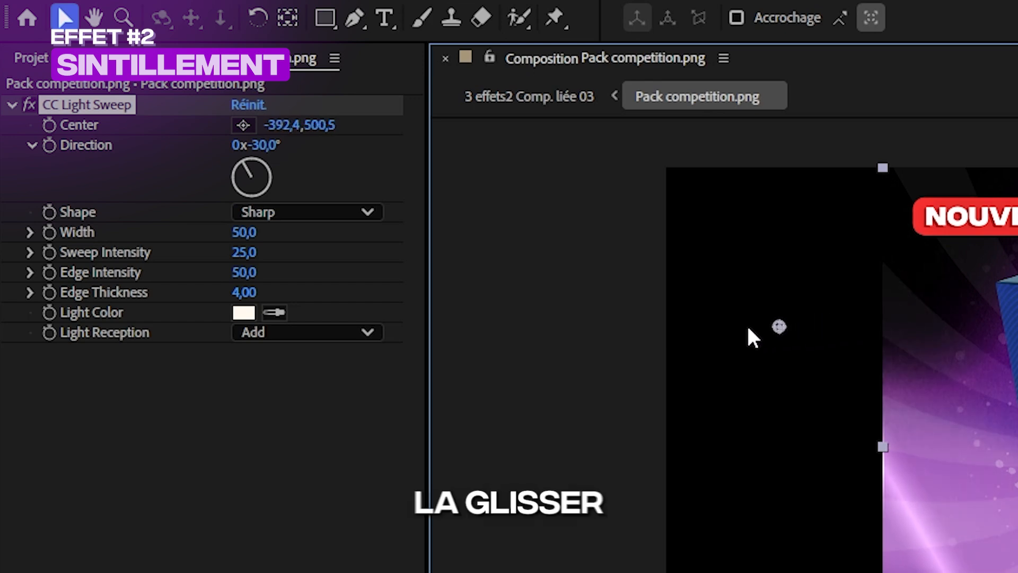
drag(643, 339, 620, 345)
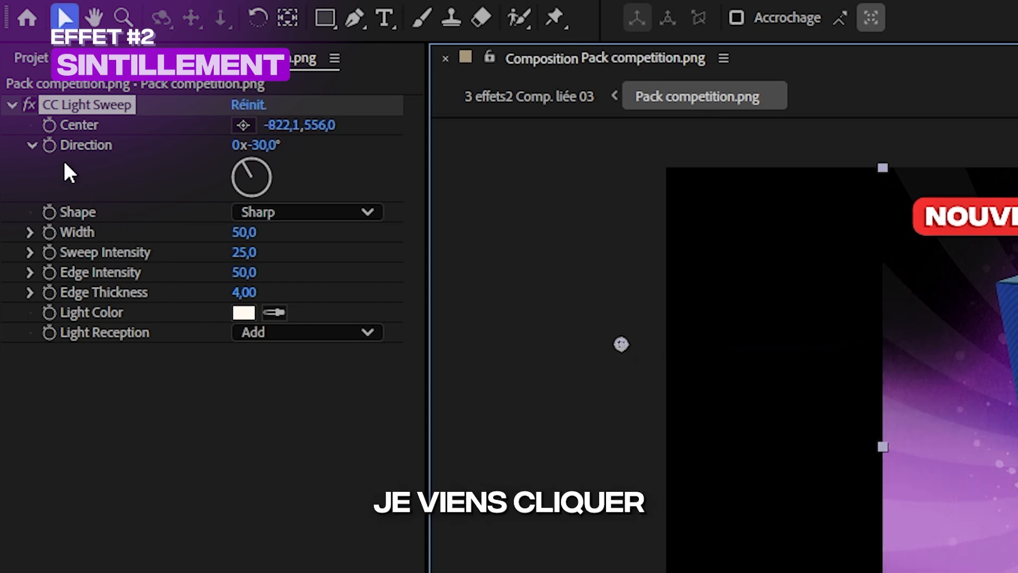
click(46, 125)
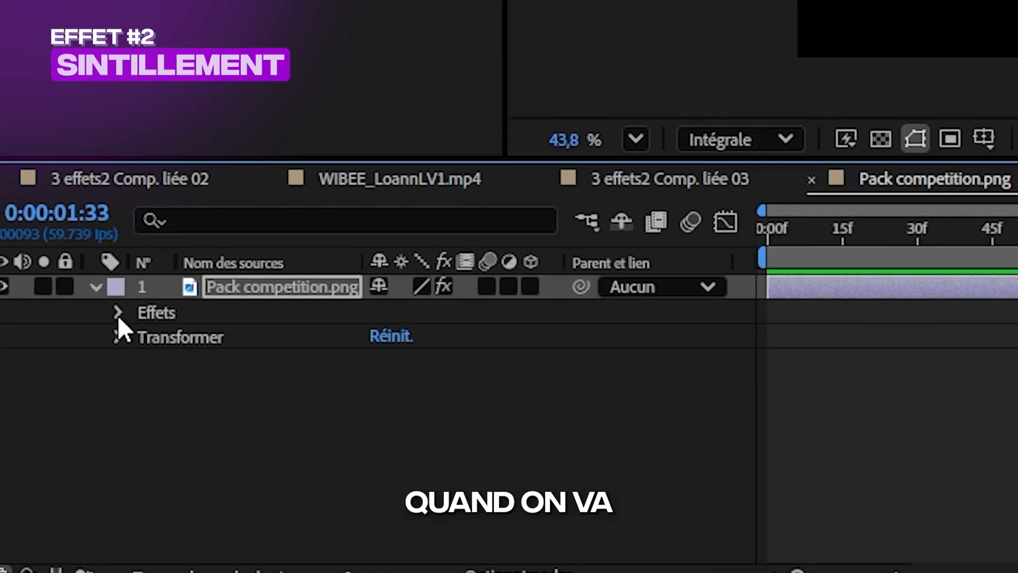
Step: Reveal the layer's effect keyframes, move the light sweep's center across the image at 0:00:03:00, and scrub through the animation
click(118, 313)
click(139, 336)
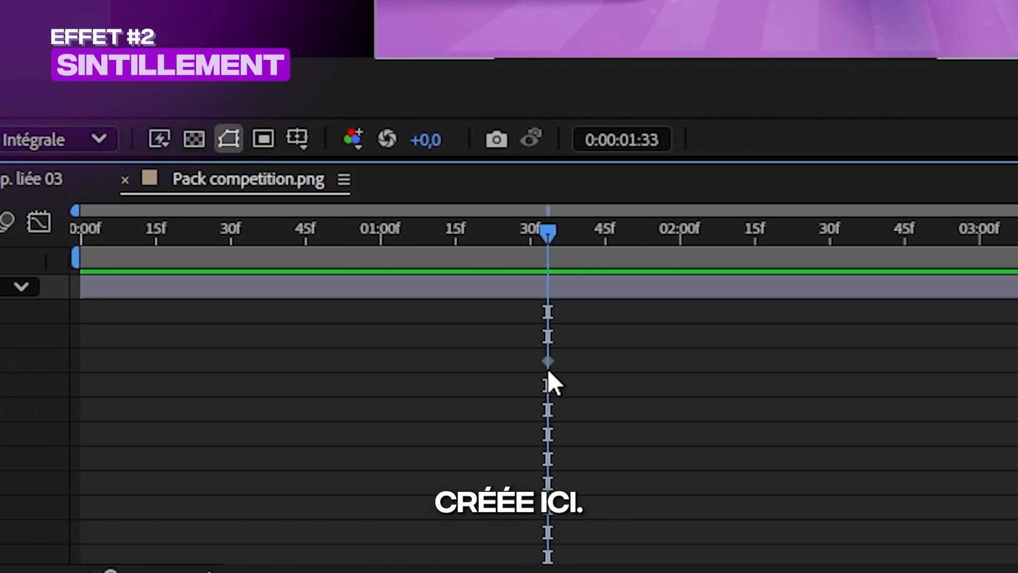
click(549, 366)
key(space)
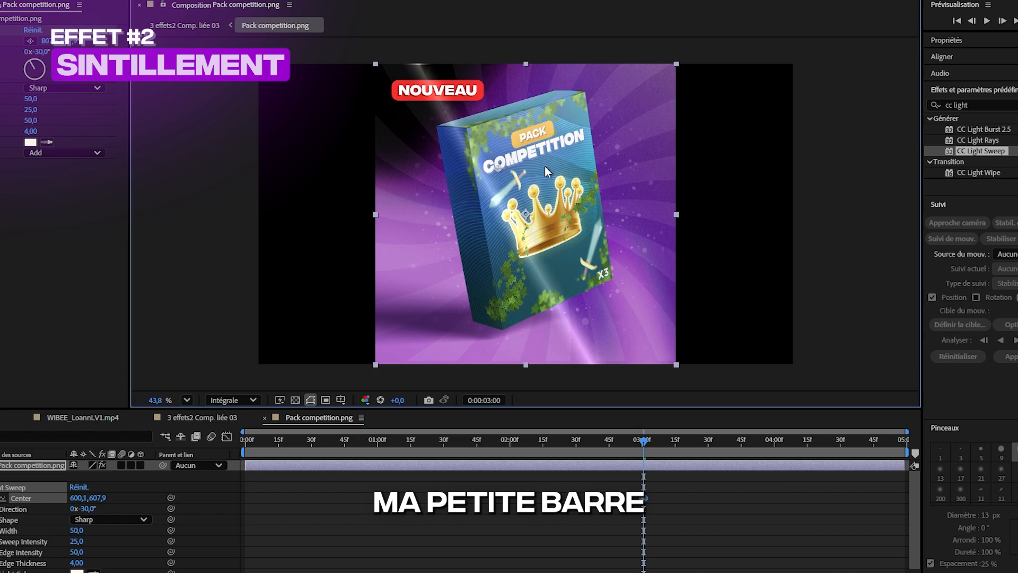
drag(545, 168, 759, 169)
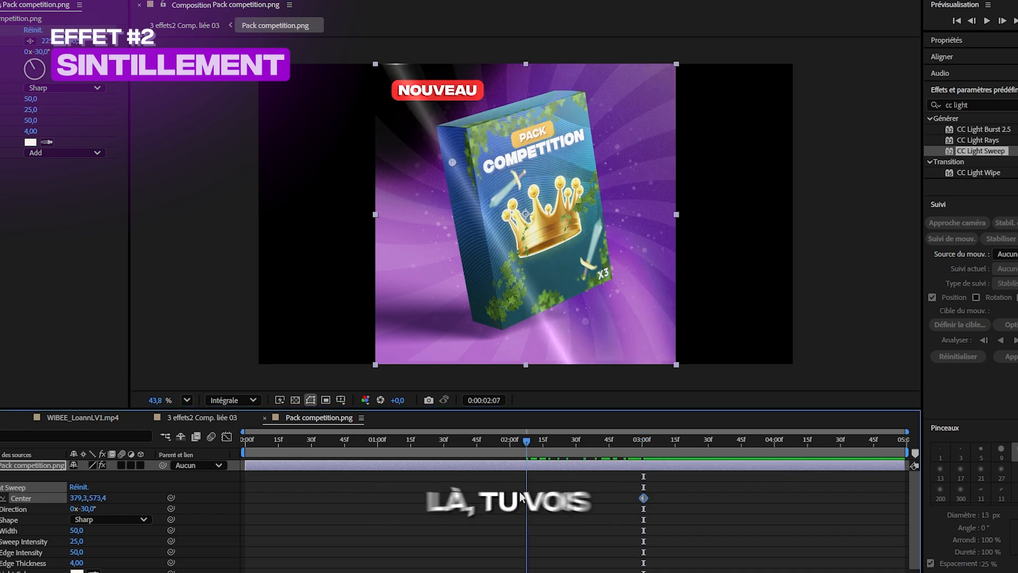
drag(527, 491, 567, 499)
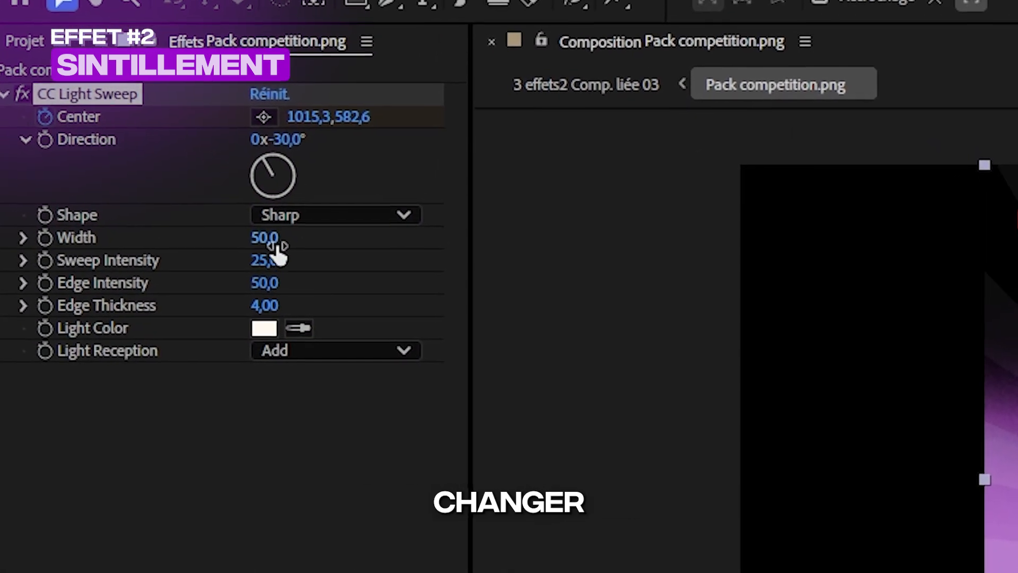
Step: Set the CC Light Sweep width to 174 and experiment with its edge intensity
drag(271, 239, 390, 207)
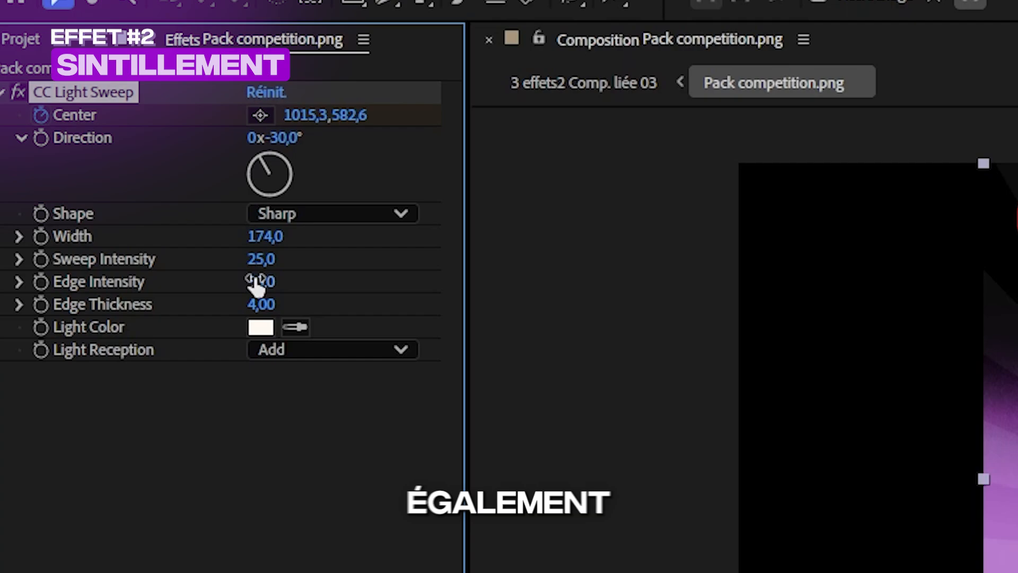
drag(258, 281, 348, 278)
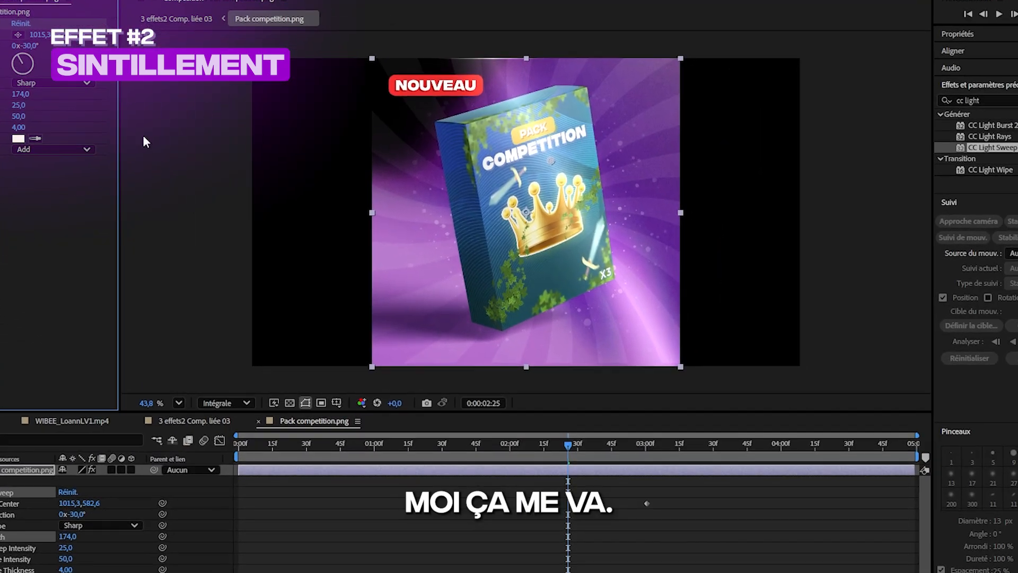
Step: Set the CC Light Sweep's light color to a soft pink, FB85FF, and save the project
click(24, 140)
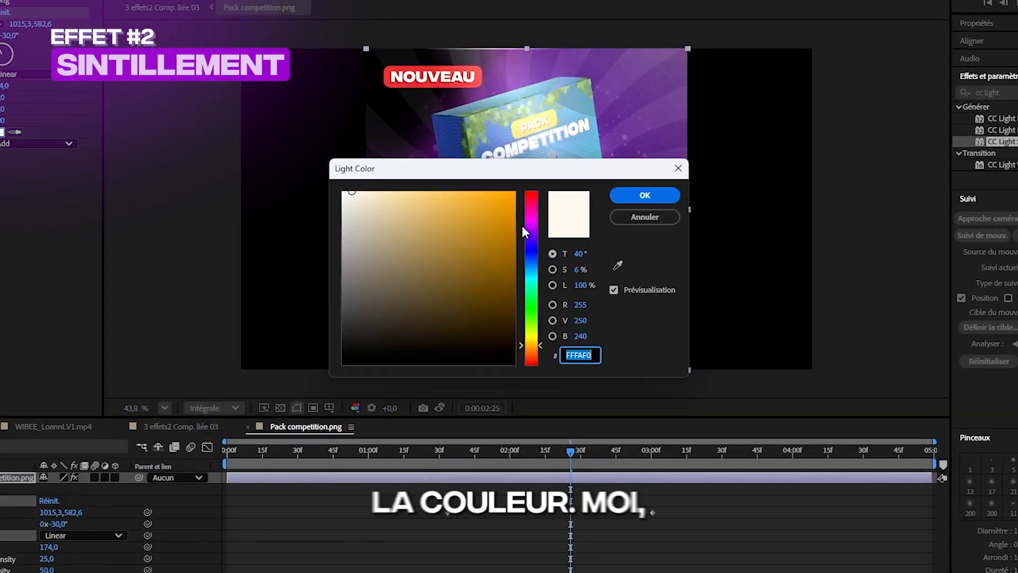
click(530, 222)
click(382, 203)
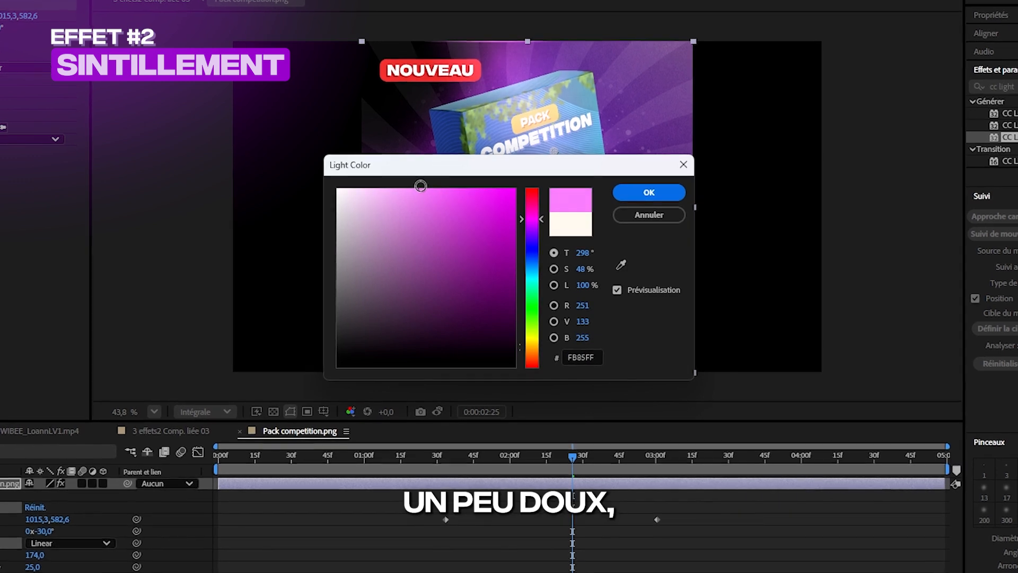
key(Return)
key(ctrl+s)
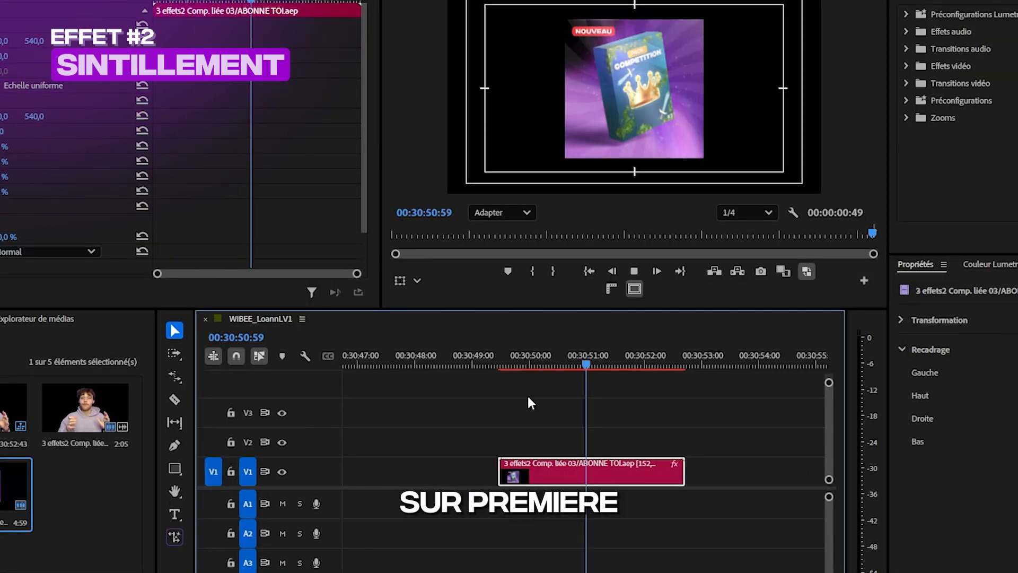
Step: In Premiere Pro, review the light-sweep animation on the linked composition and look through the clip's effect settings
key(space)
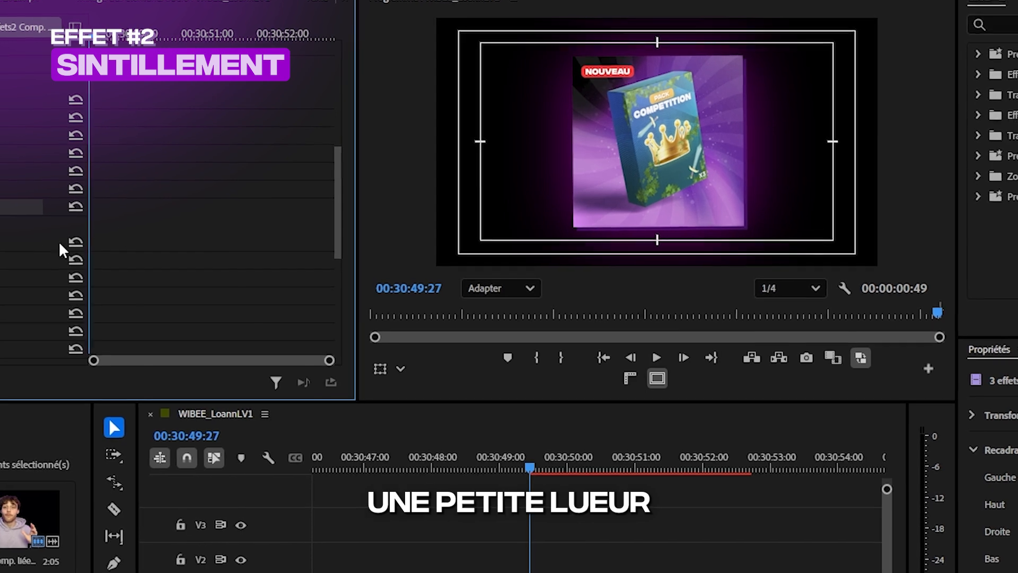
scroll(64, 249, down, 4)
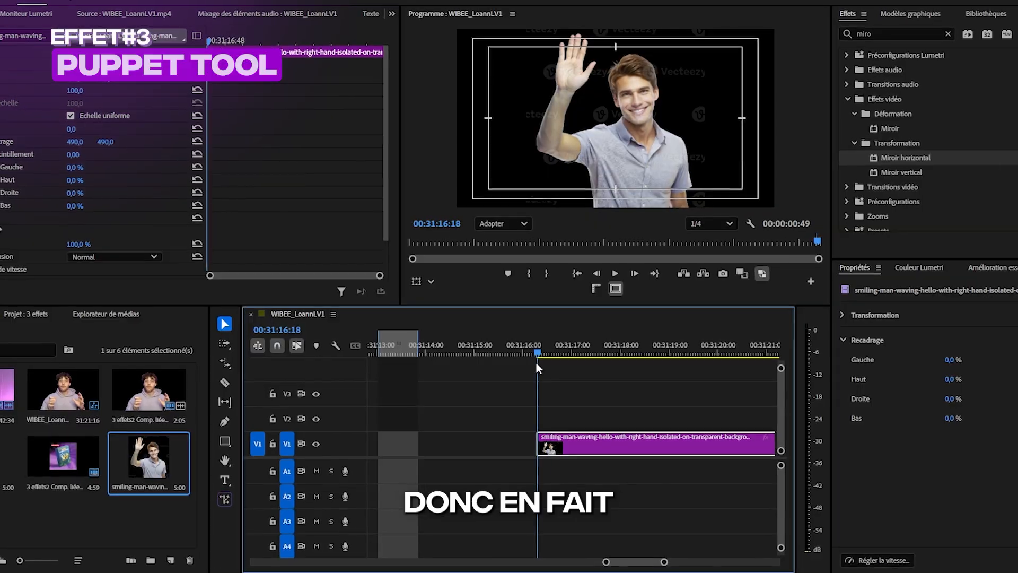
Step: Play through the waving-man clip, split it at about 00:31:18:46 and delete the part after the cut
key(space)
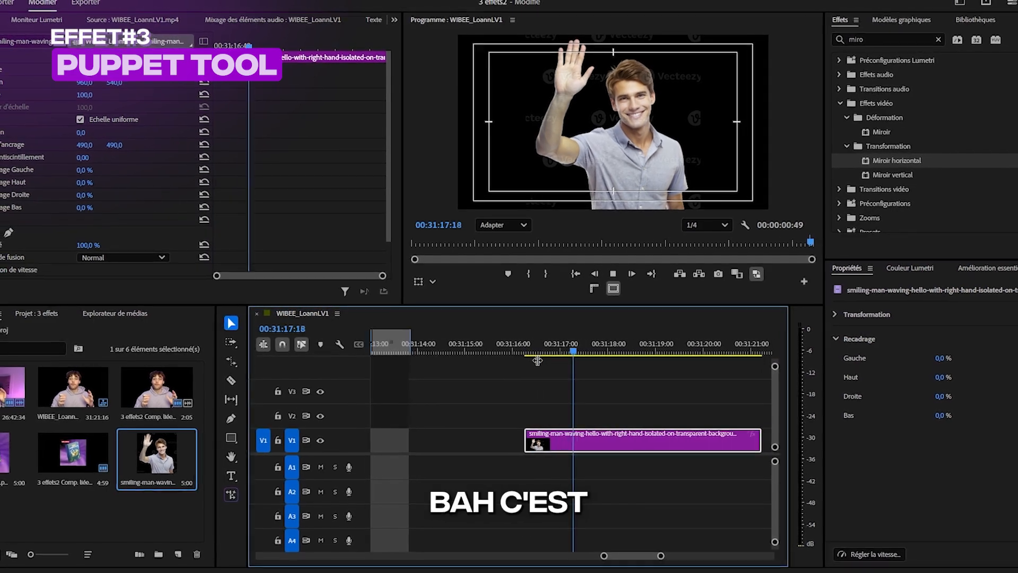
key(space)
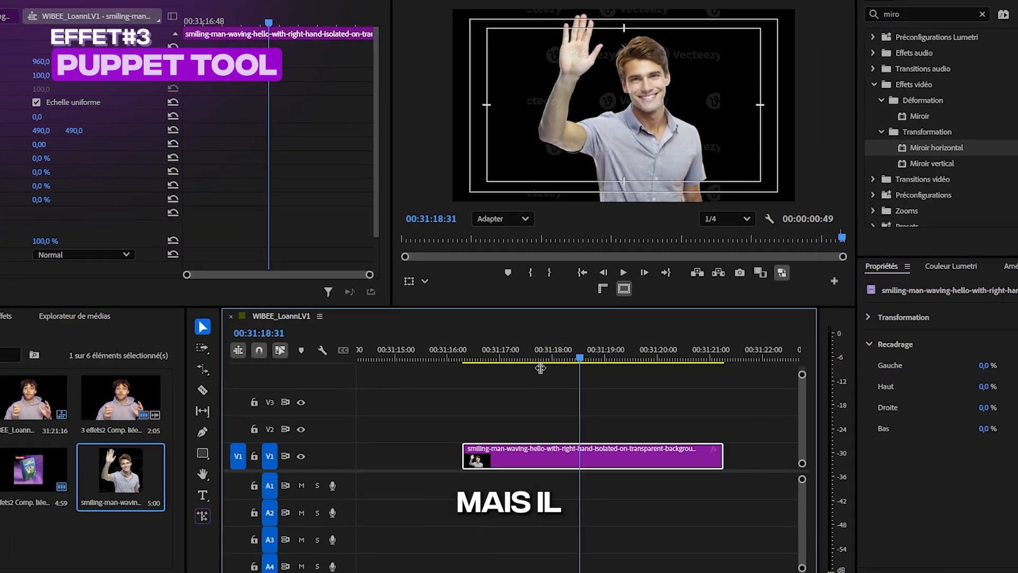
click(613, 359)
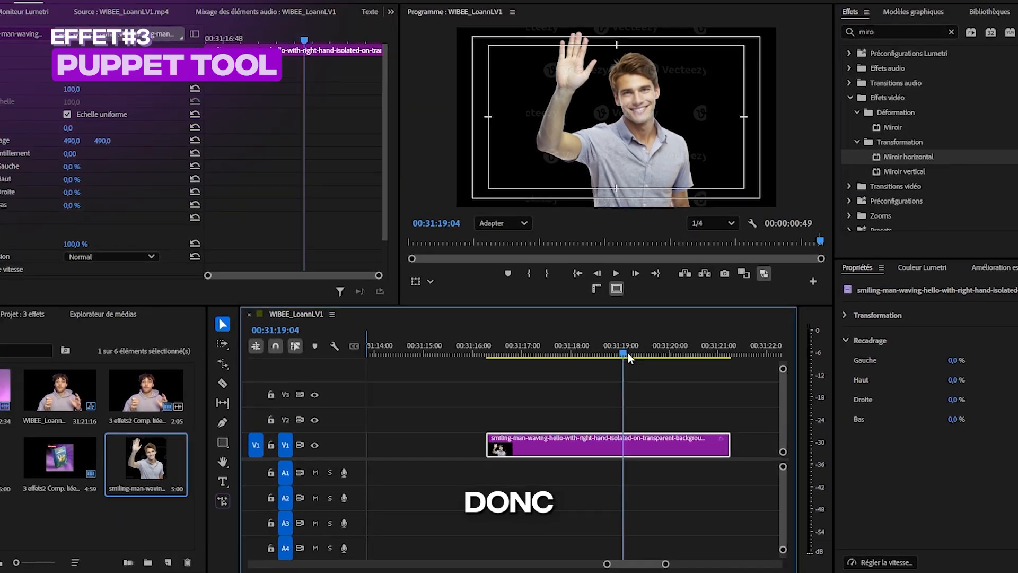
click(608, 355)
key(ctrl+k)
click(628, 356)
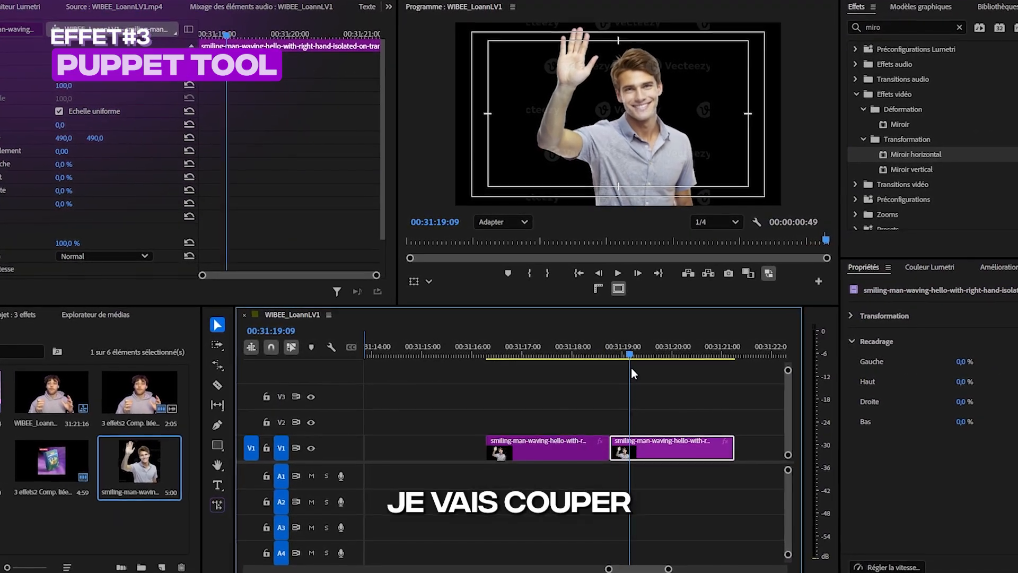
drag(631, 370, 547, 391)
key(Delete)
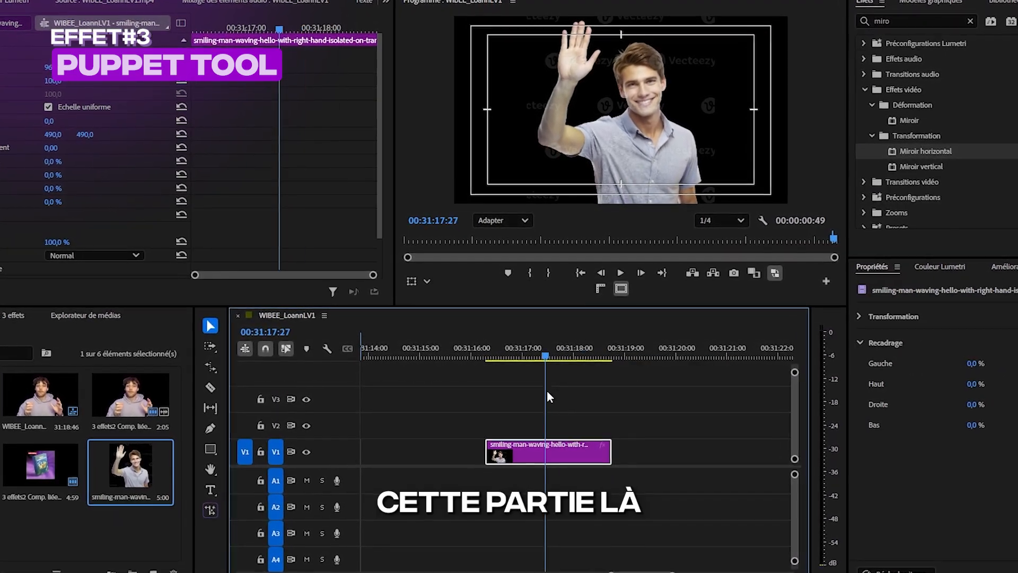
Step: Replace the trimmed waving-man clip with a linked After Effects composition and open the nested composition of the image
right_click(540, 447)
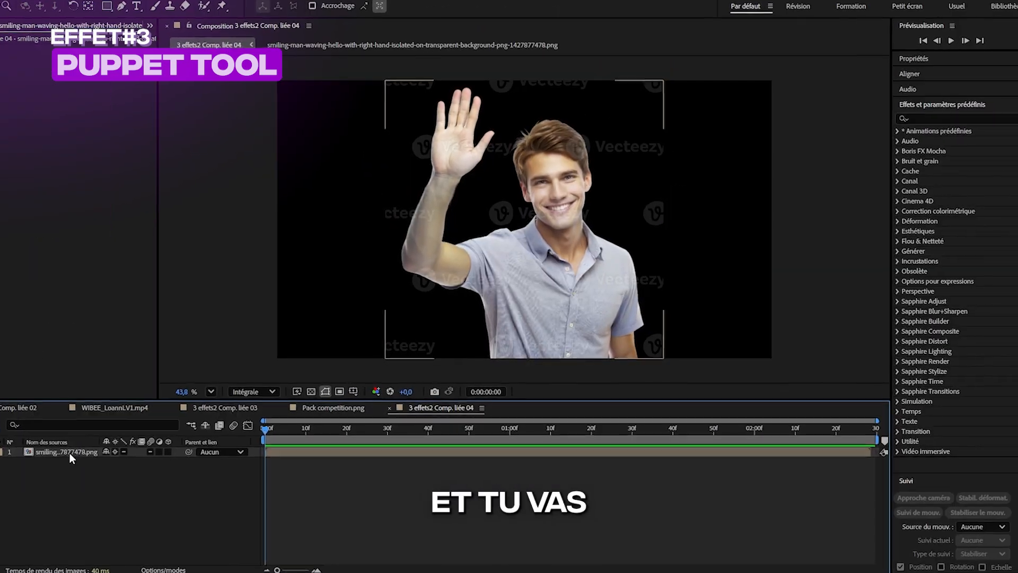
double_click(69, 452)
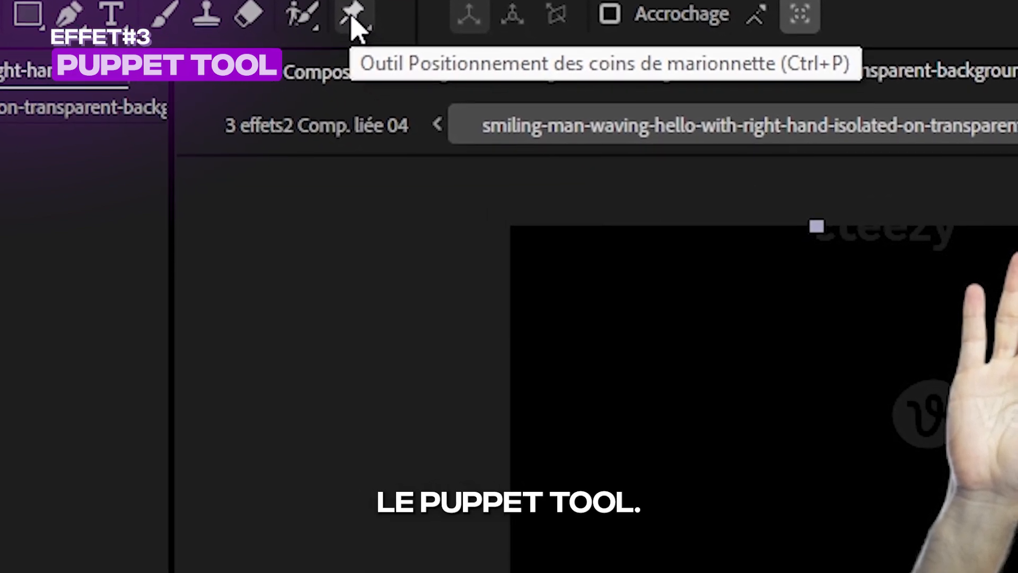
Step: With the Puppet Position Pin tool, place pins on the man's face, both shoulders, bent elbow and raised hand
click(352, 16)
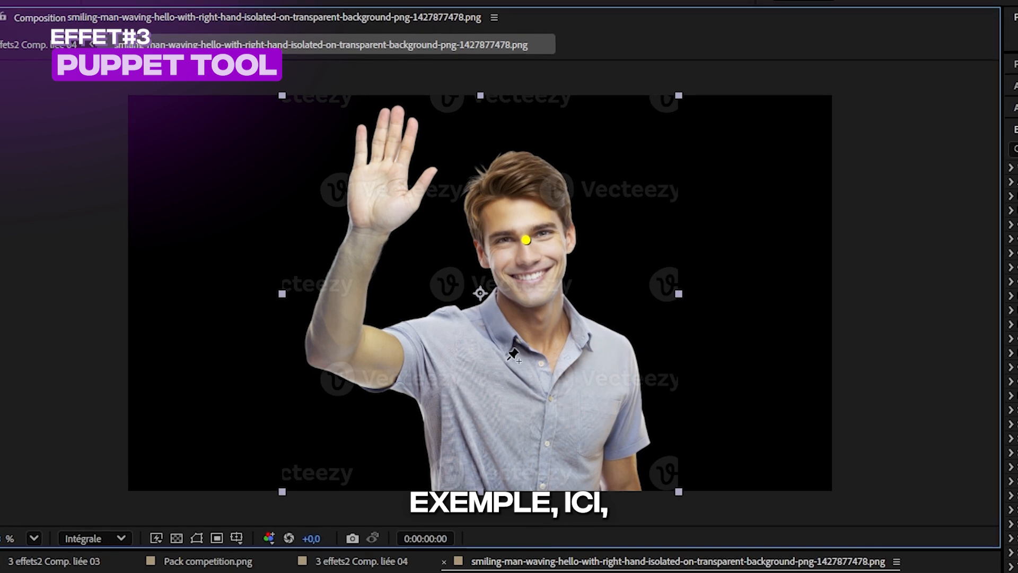
click(435, 345)
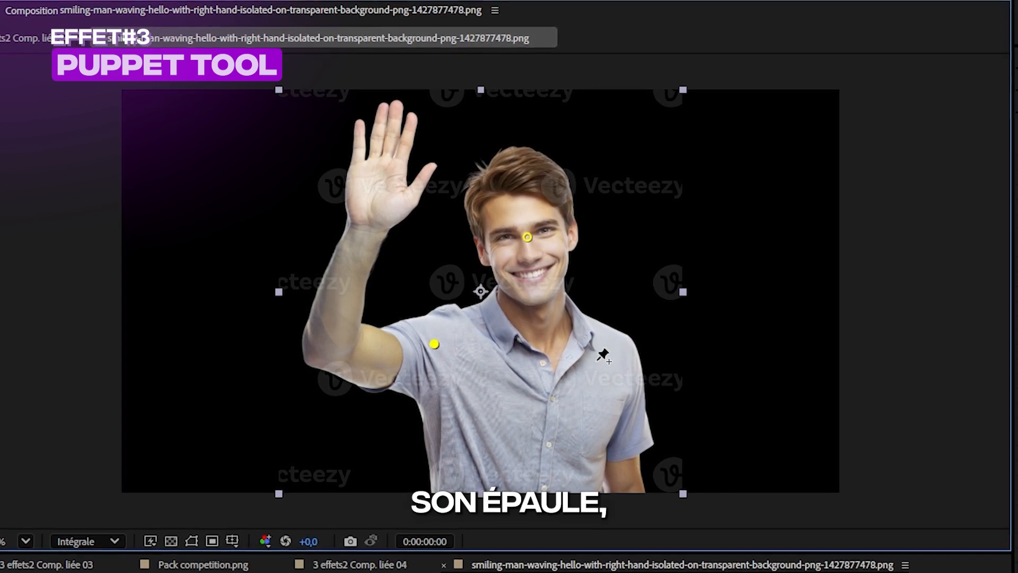
click(615, 353)
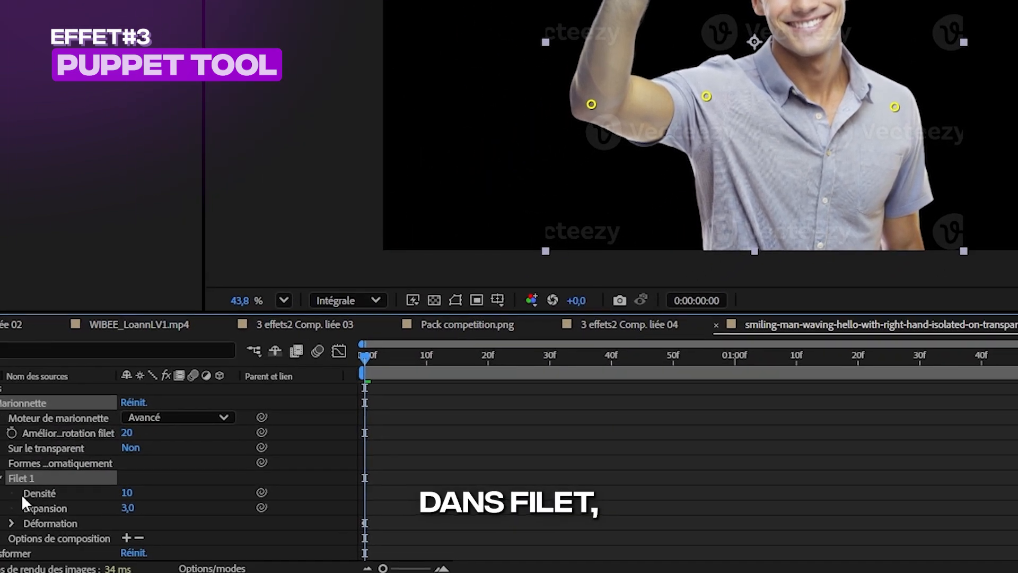
Step: Reveal the puppet mesh's deformation pins and the position keyframe of pin 5 at the start of the timeline
click(13, 522)
scroll(42, 501, down, 1)
scroll(71, 508, down, 2)
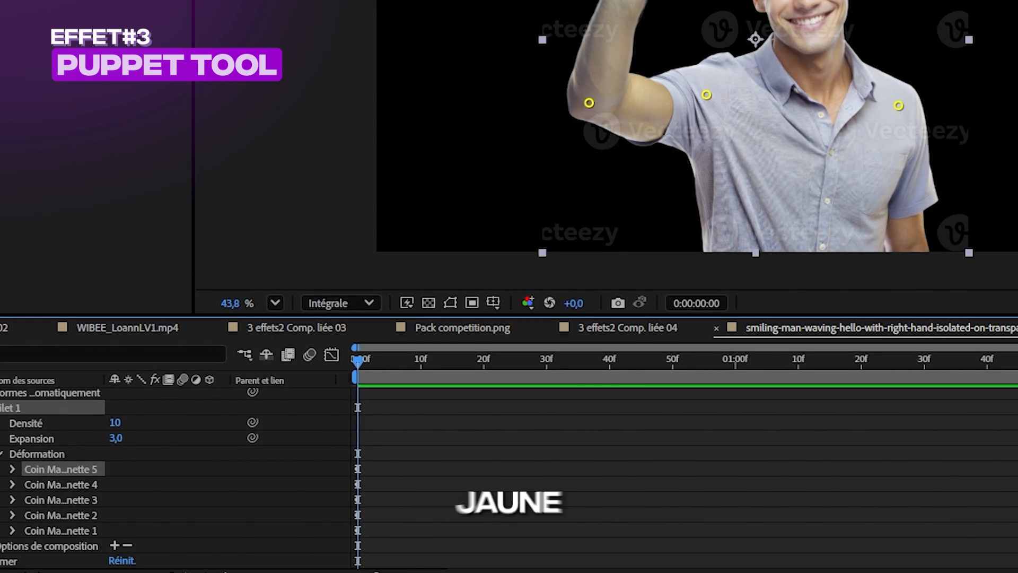
click(9, 471)
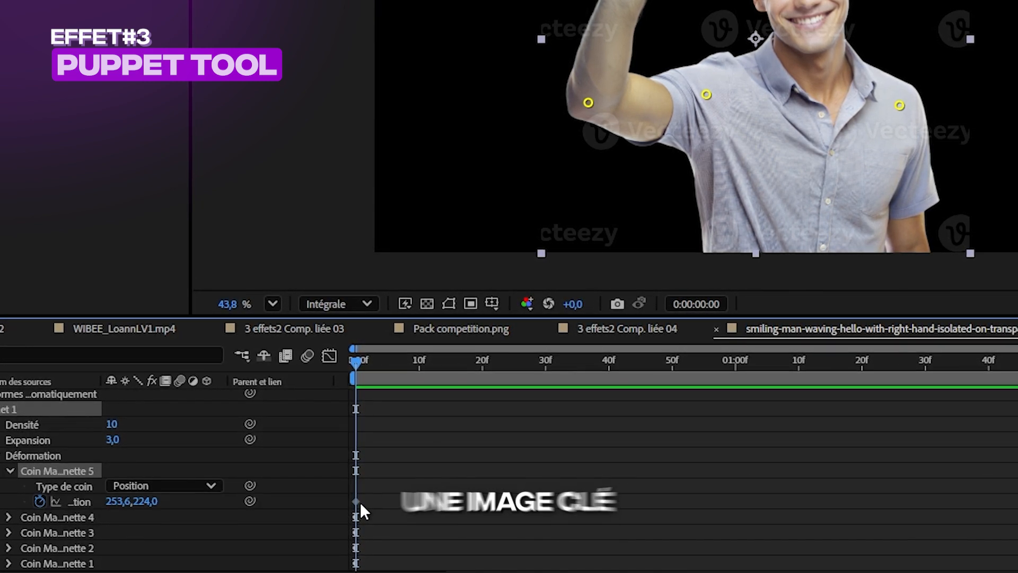
double_click(357, 501)
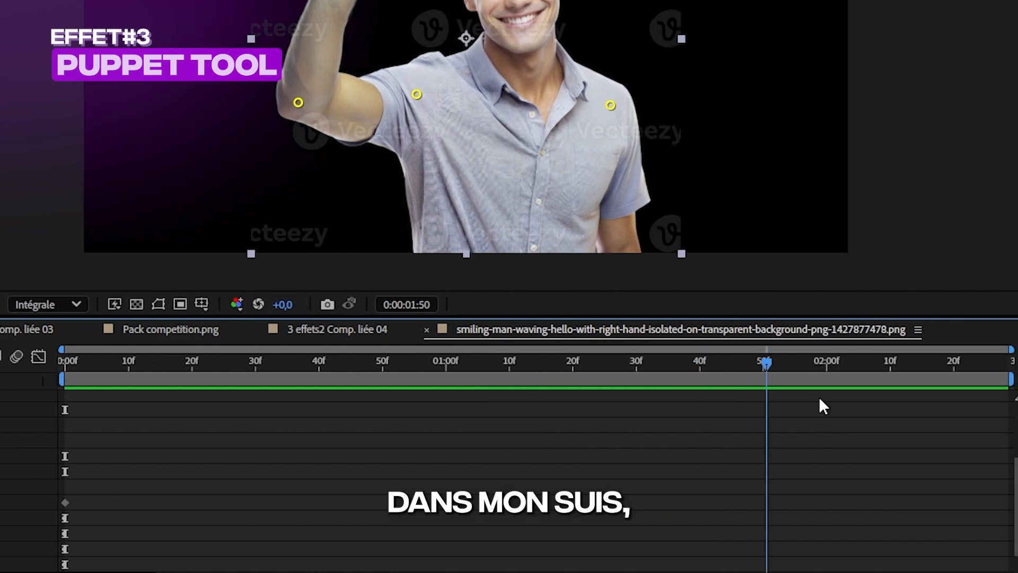
Step: At 0:00:02:10, try out positions for the hand's puppet pin and keyframe it outward at 93.9, 232.3
drag(899, 398, 890, 398)
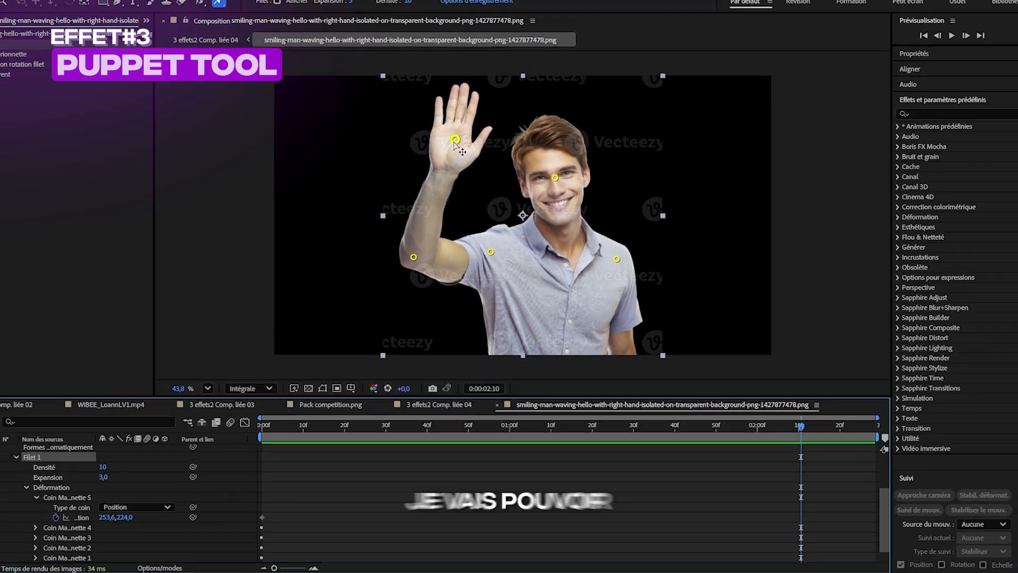
drag(457, 141, 480, 246)
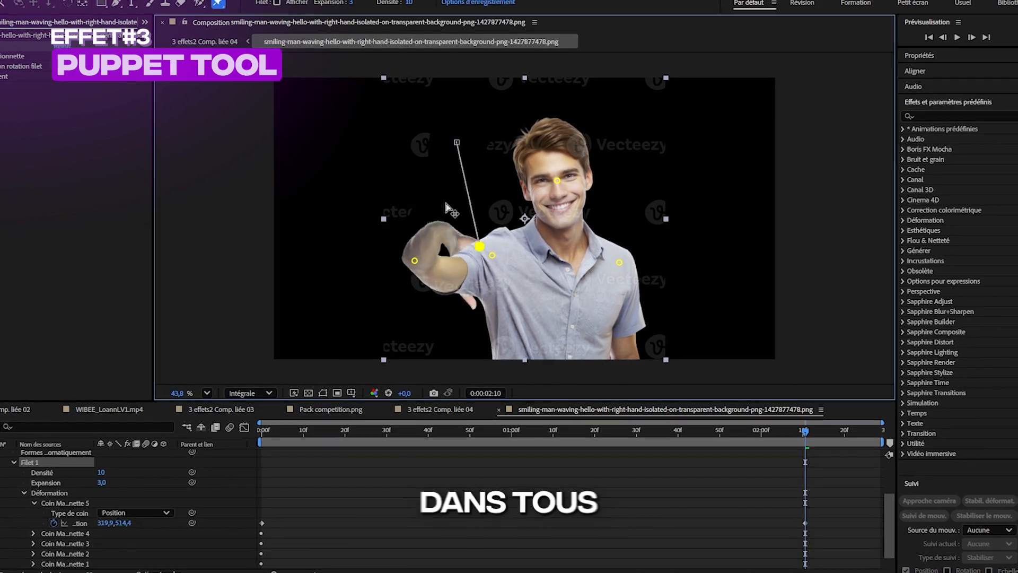
drag(445, 207, 414, 140)
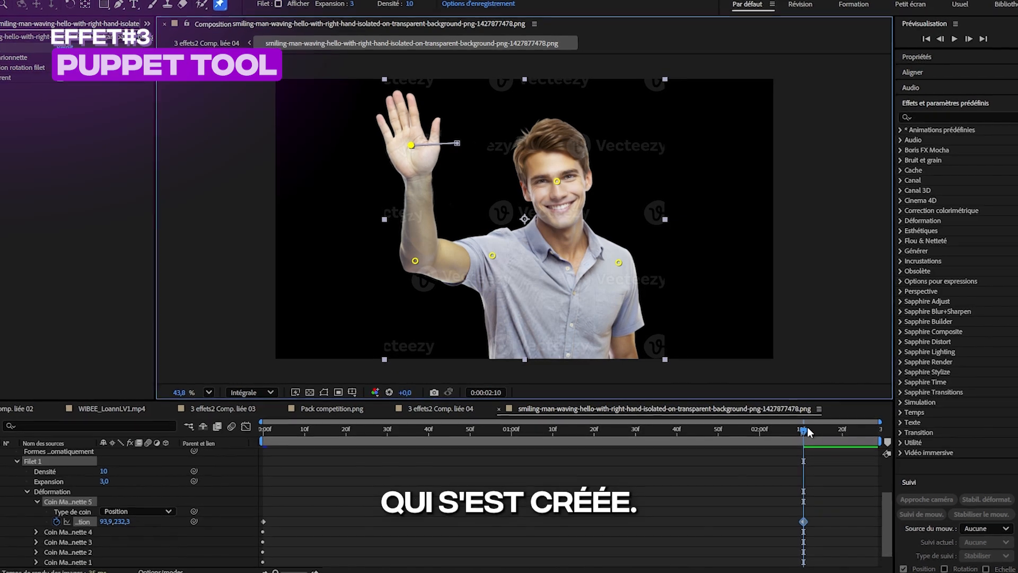
Step: Return to the start of the timeline and preview the hand-waving animation
drag(800, 428, 214, 475)
key(space)
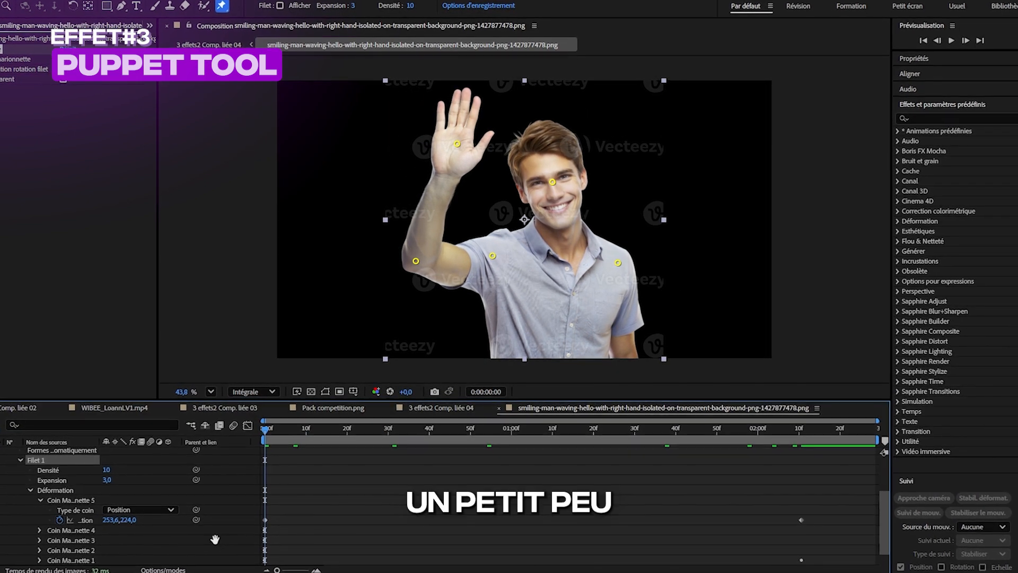
key(space)
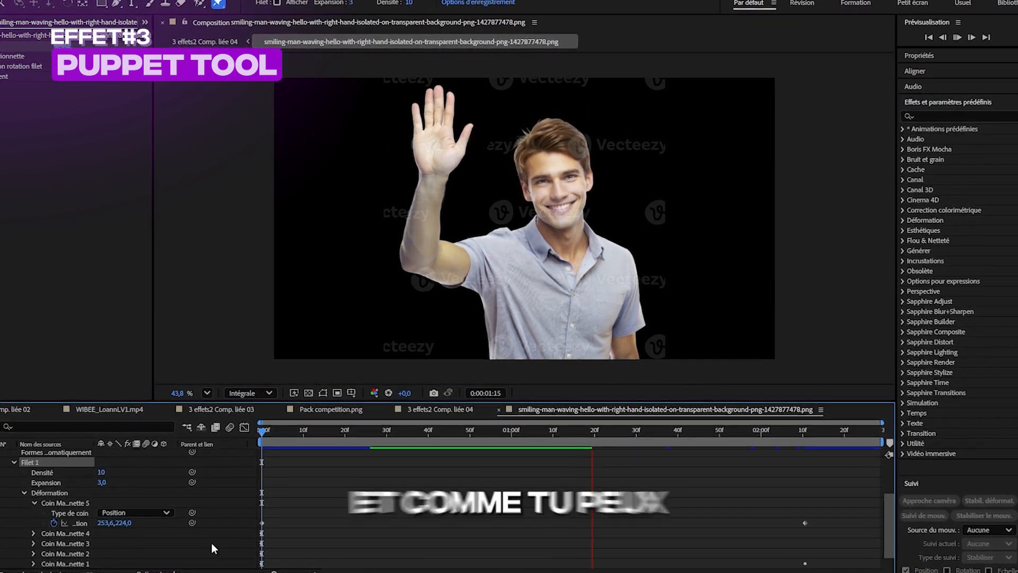
key(space)
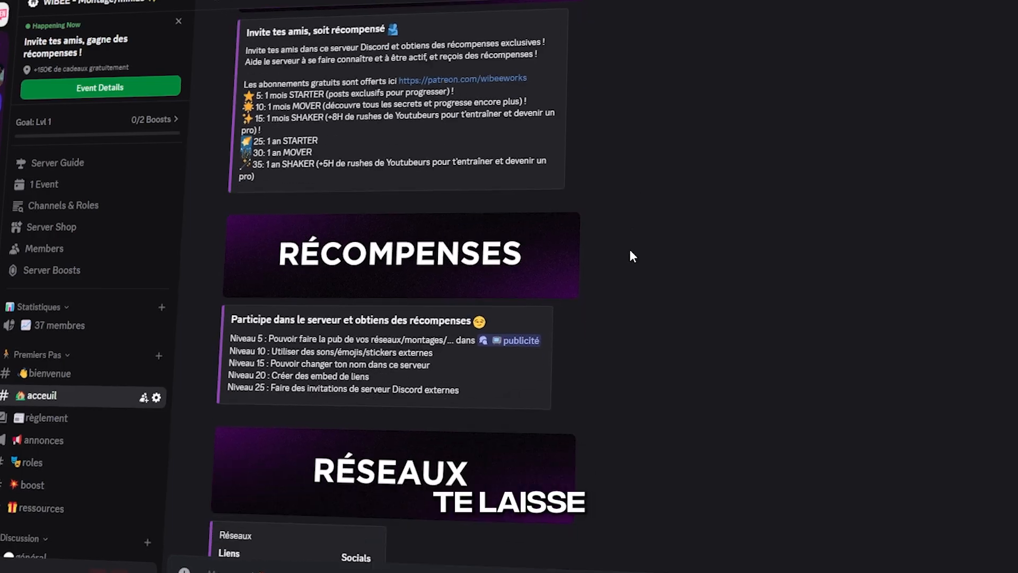
Step: In Discord, look through the server's acceuil channel from the rewards section to the Editor Plus section
scroll(631, 254, down, 5)
scroll(141, 416, down, 5)
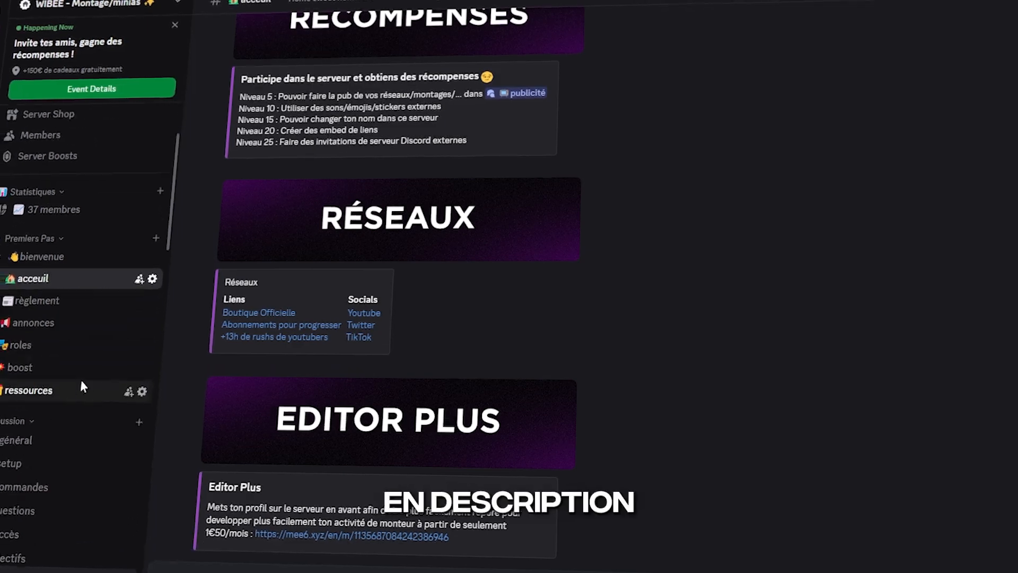